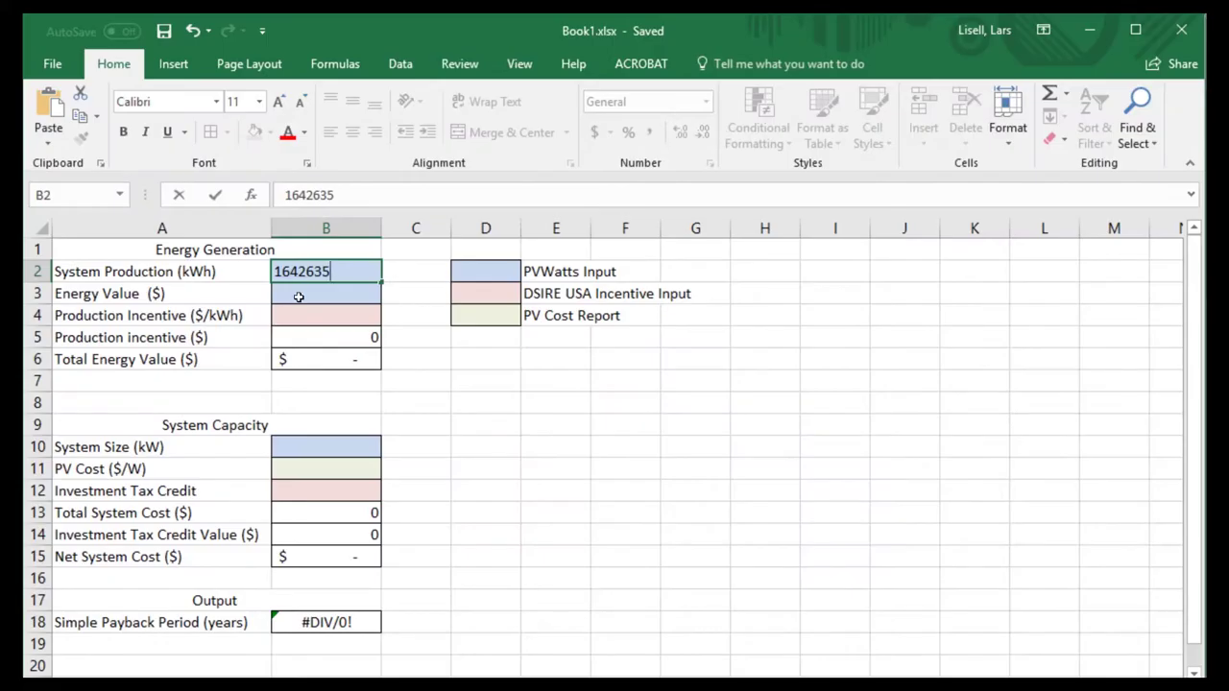
# - Look up the annual energy value in the PVWatts results and enter 227341 as Energy Value ($) in the Excel workbook
pyautogui.click(294, 293)
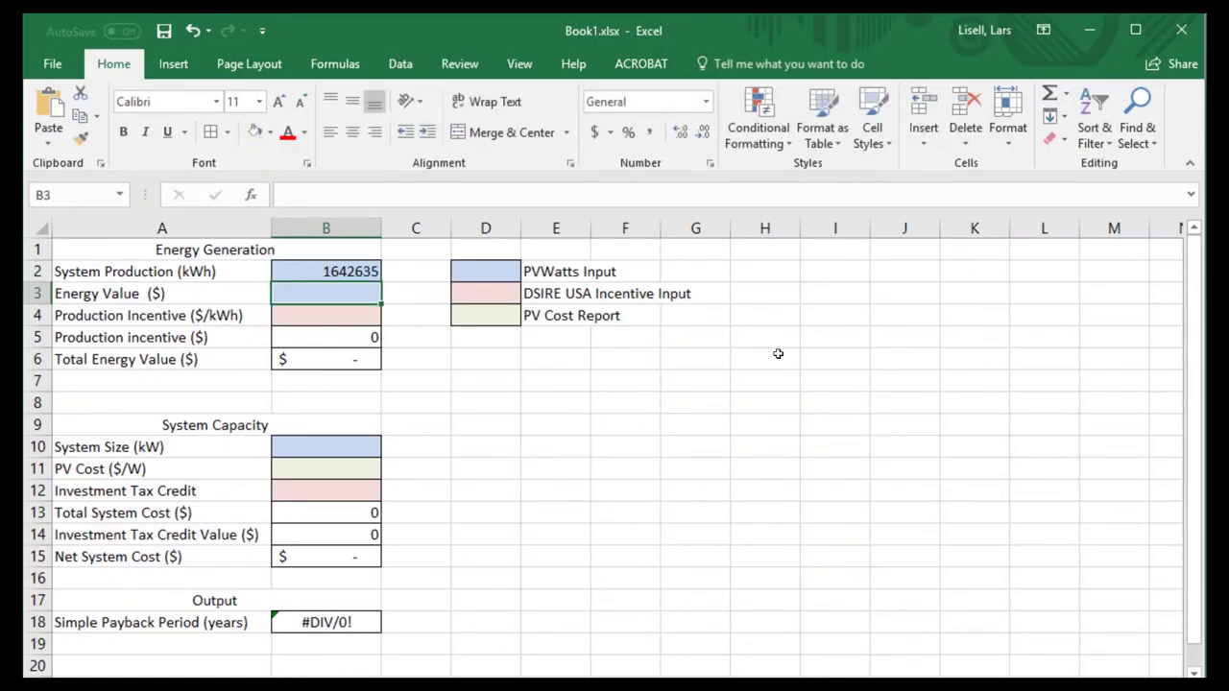
pyautogui.moveTo(1220, 258)
pyautogui.click(1100, 269)
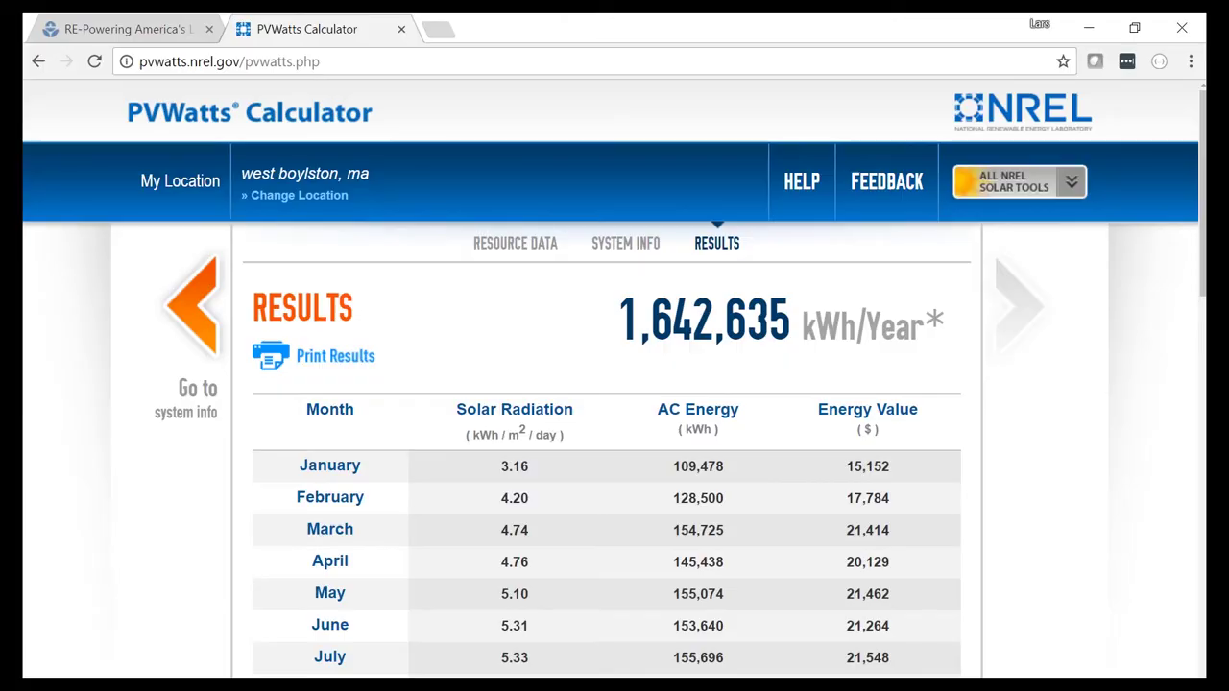
pyautogui.scroll(-5, 864, 394)
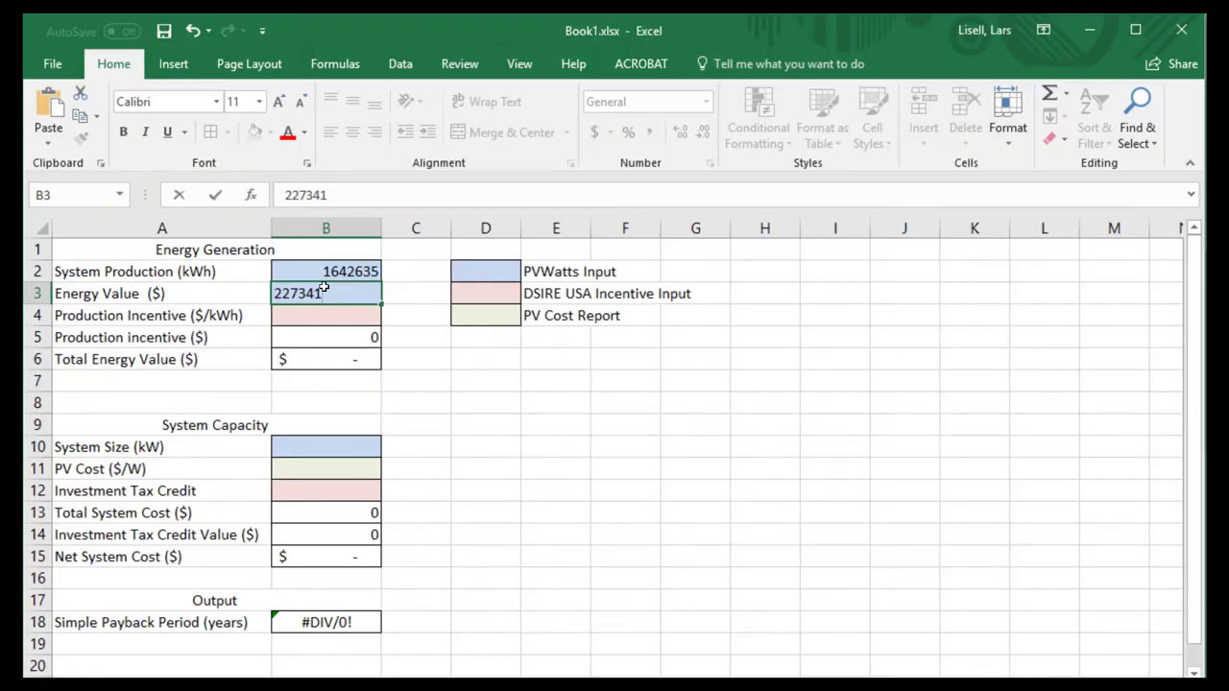
pyautogui.click(294, 398)
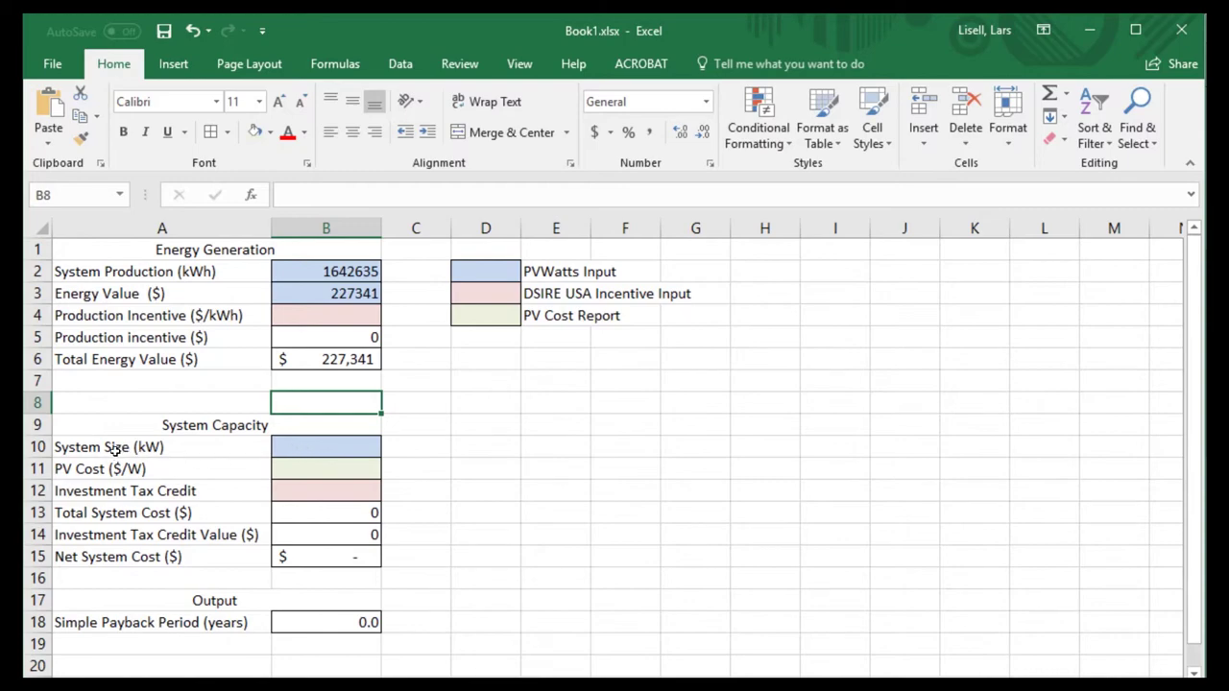
# - Look up the DC system size in the PVWatts specifications and enter 1240 as System Size (kW) in the Excel workbook
pyautogui.hotkey('alt', 'Tab')
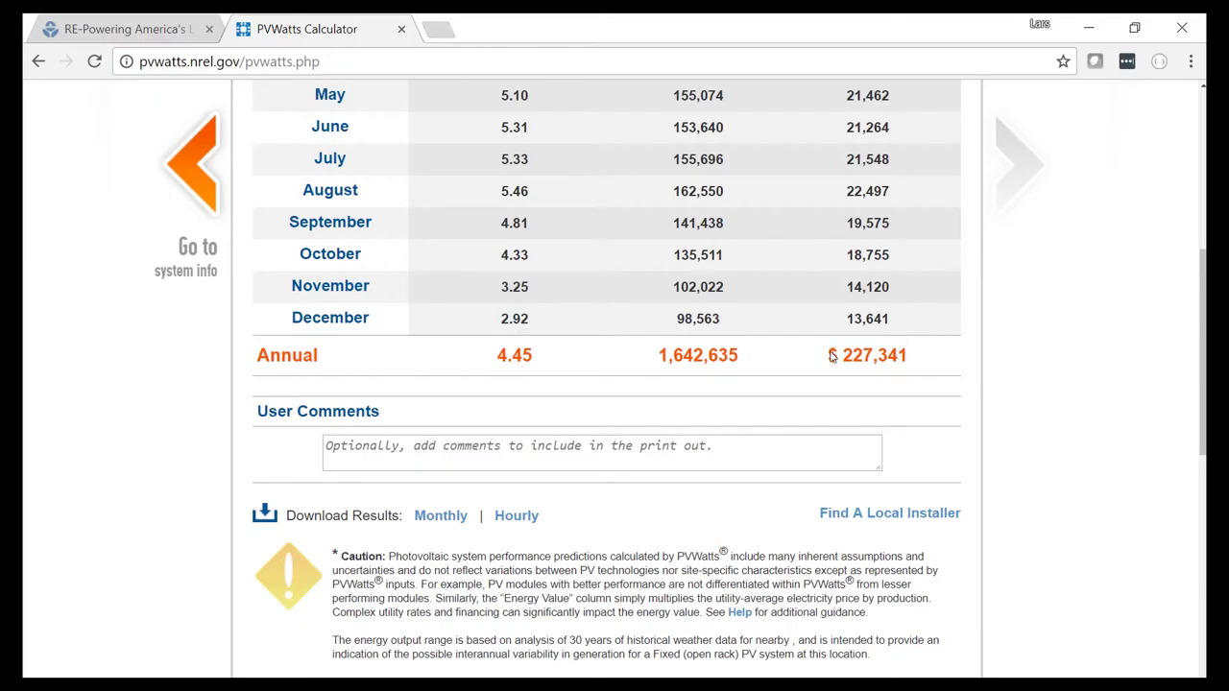
pyautogui.scroll(-5, 617, 365)
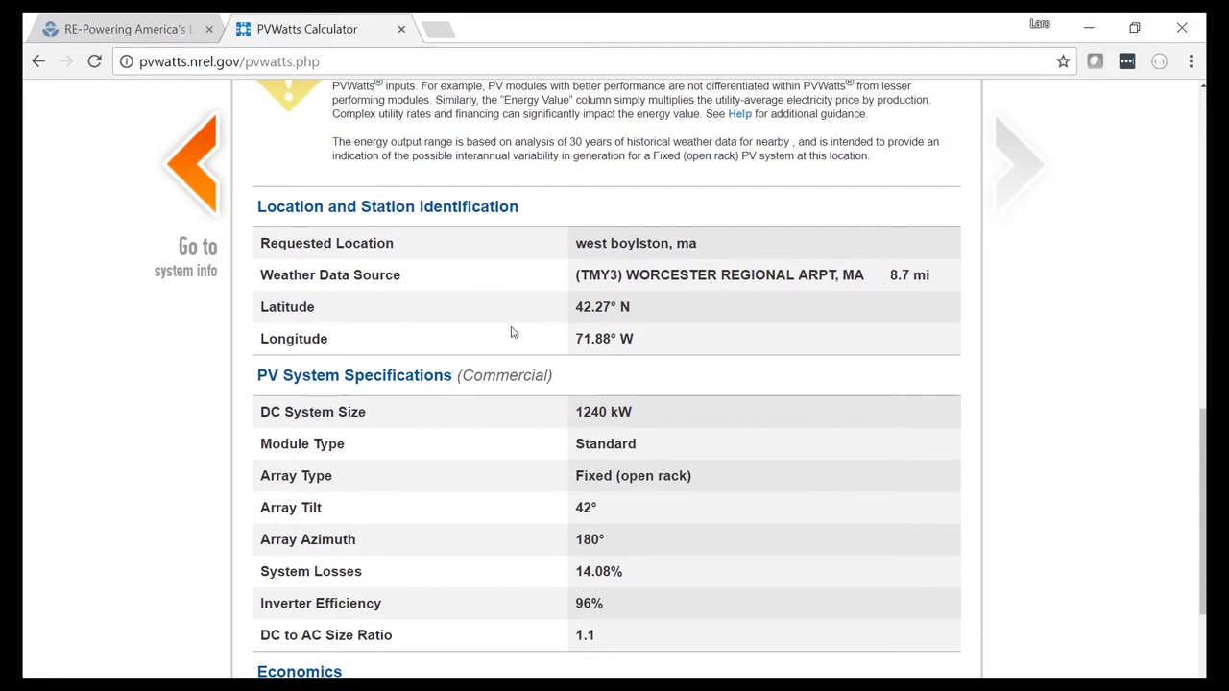
pyautogui.scroll(-1, 509, 346)
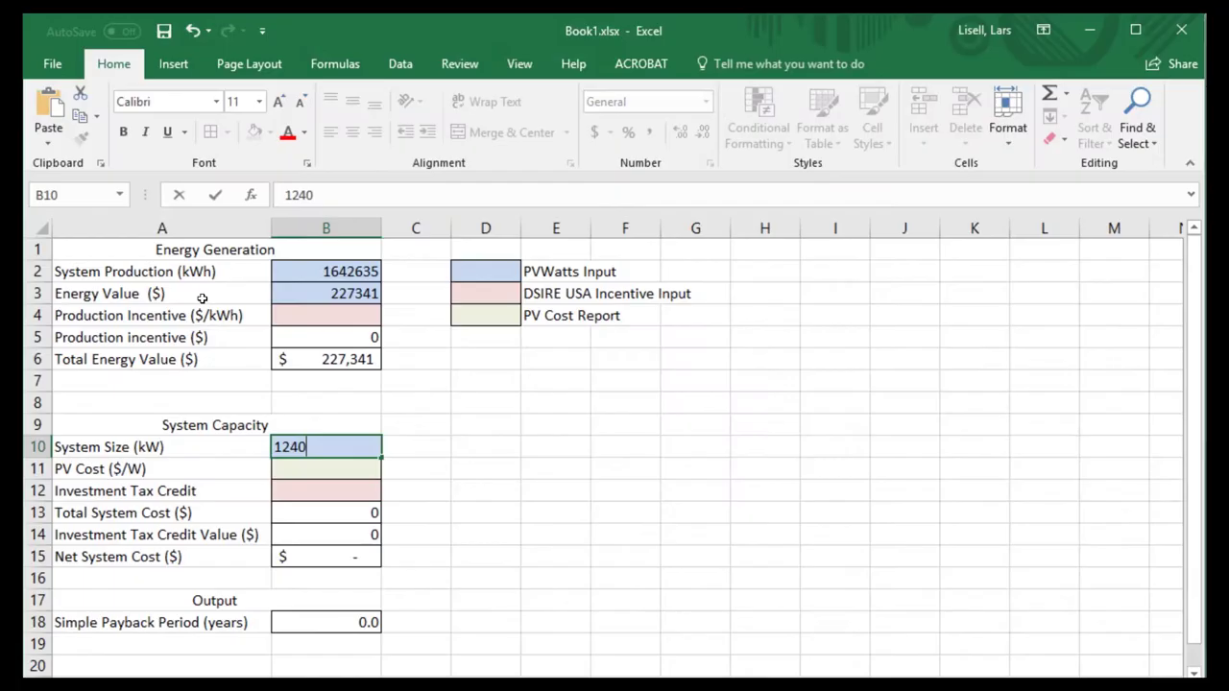
pyautogui.click(431, 395)
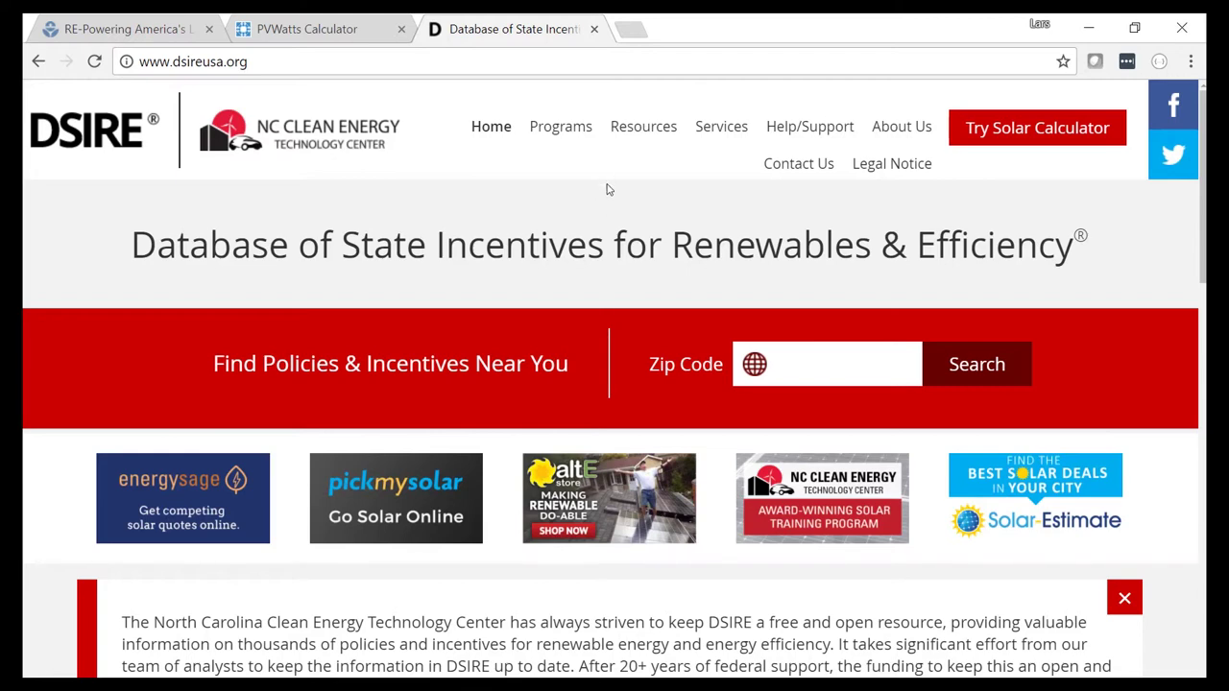
# - Open the policies and incentives for Massachusetts from the state map on the DSIRE website
pyautogui.scroll(-4, 609, 222)
pyautogui.scroll(-2, 609, 223)
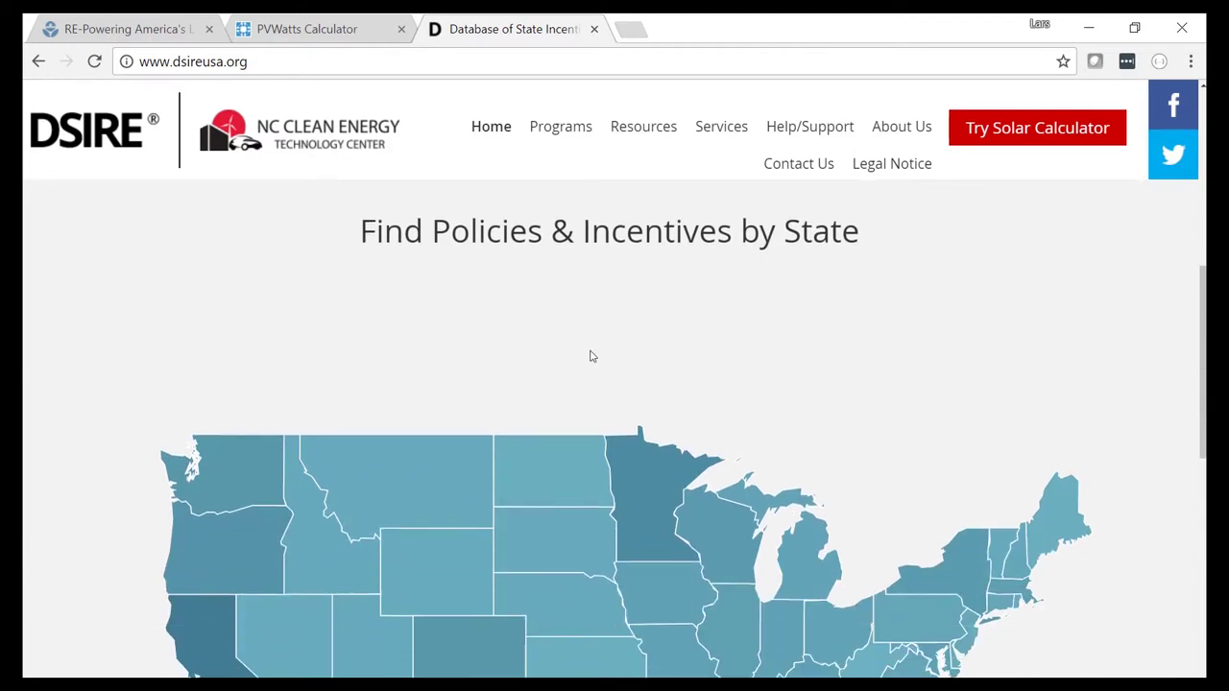
pyautogui.scroll(-2, 804, 405)
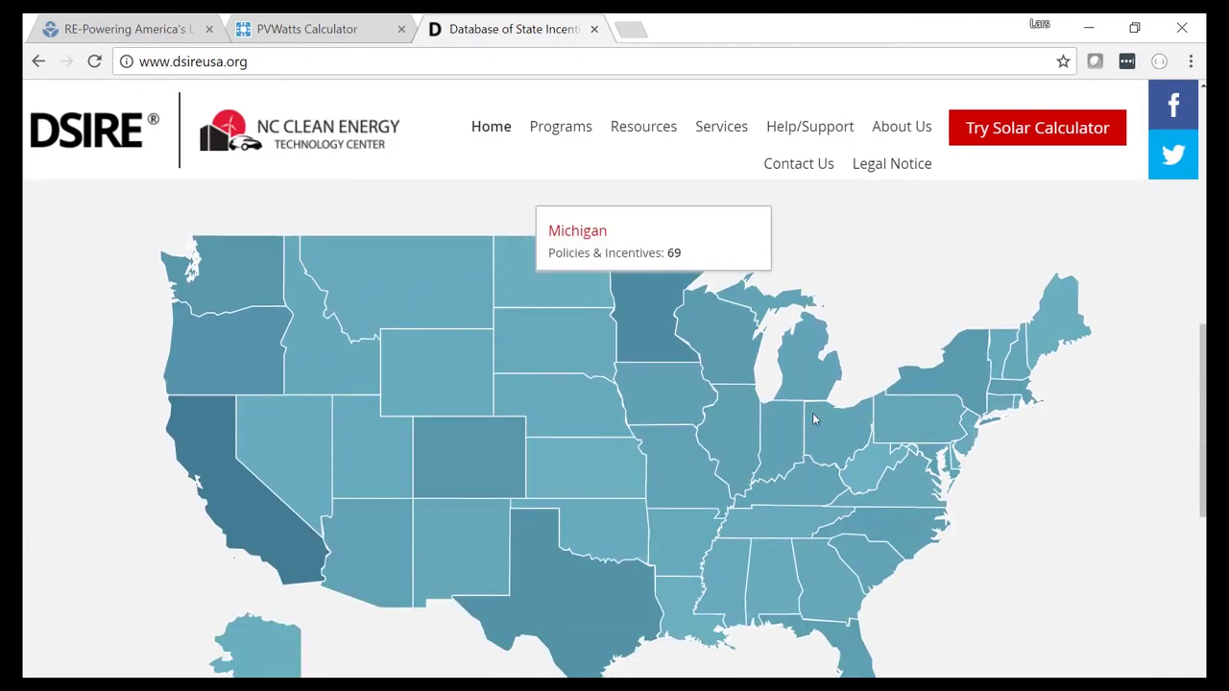
pyautogui.click(1006, 394)
# - Browse the Massachusetts program list and open the Business Energy Investment Tax Credit (ITC) program
pyautogui.scroll(-2, 880, 329)
pyautogui.scroll(-5, 883, 338)
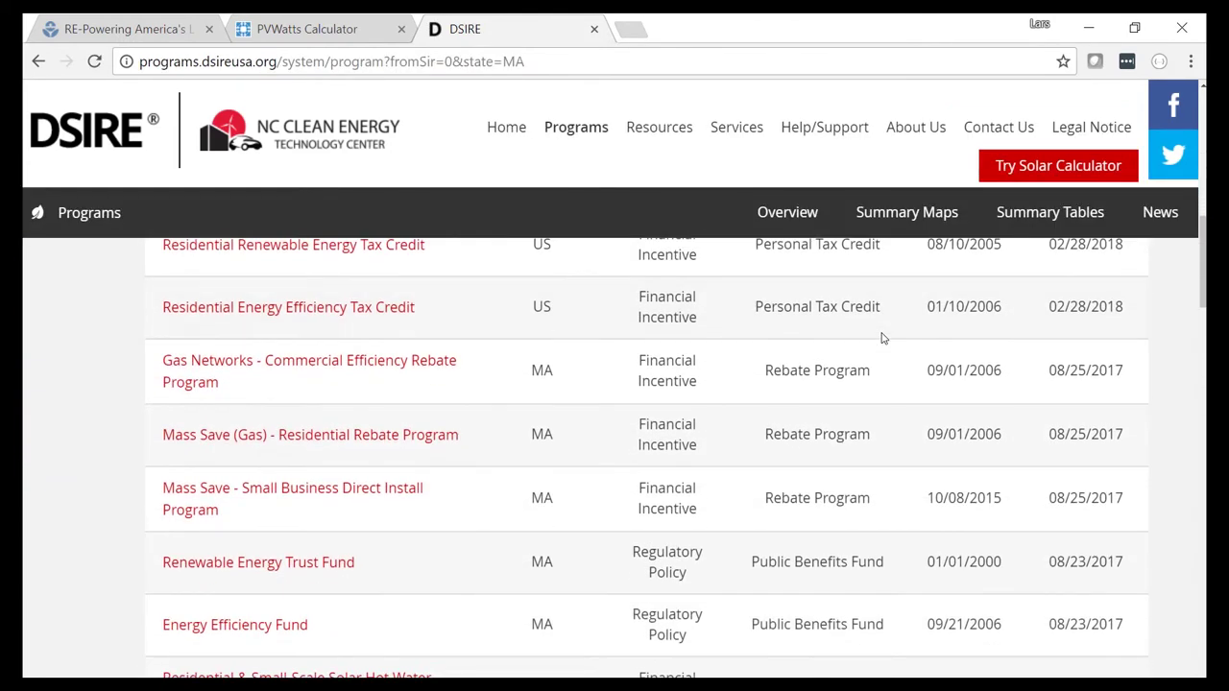
pyautogui.scroll(1, 884, 338)
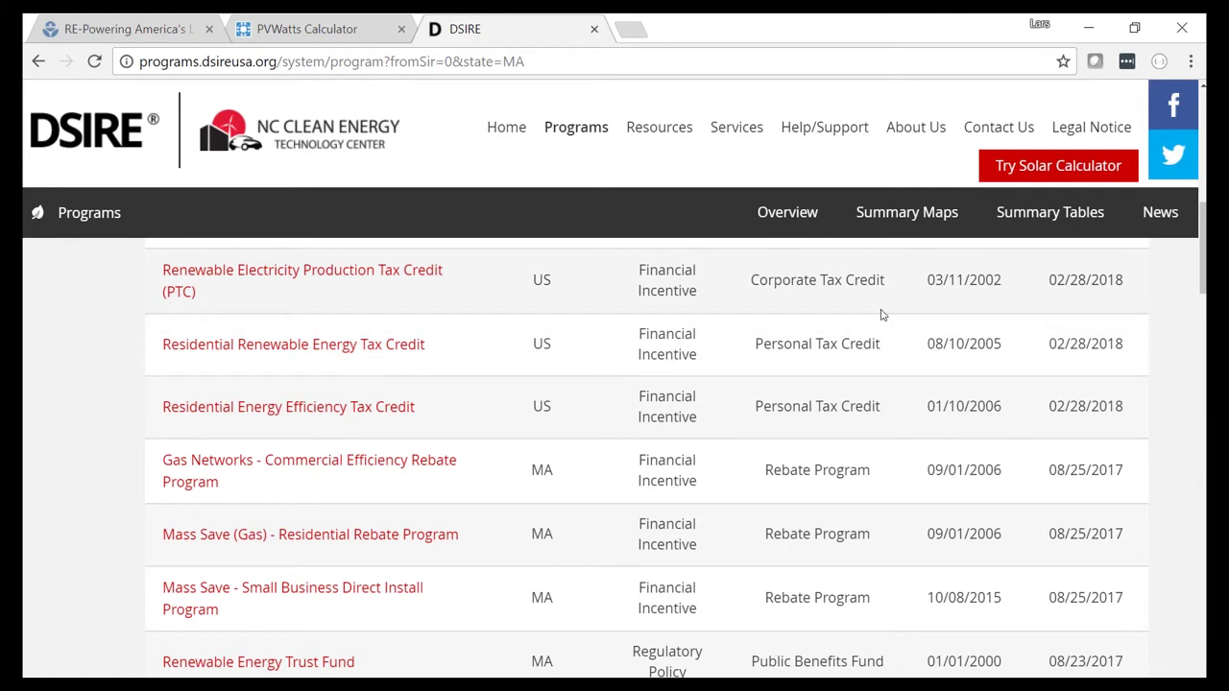
pyautogui.scroll(5, 882, 315)
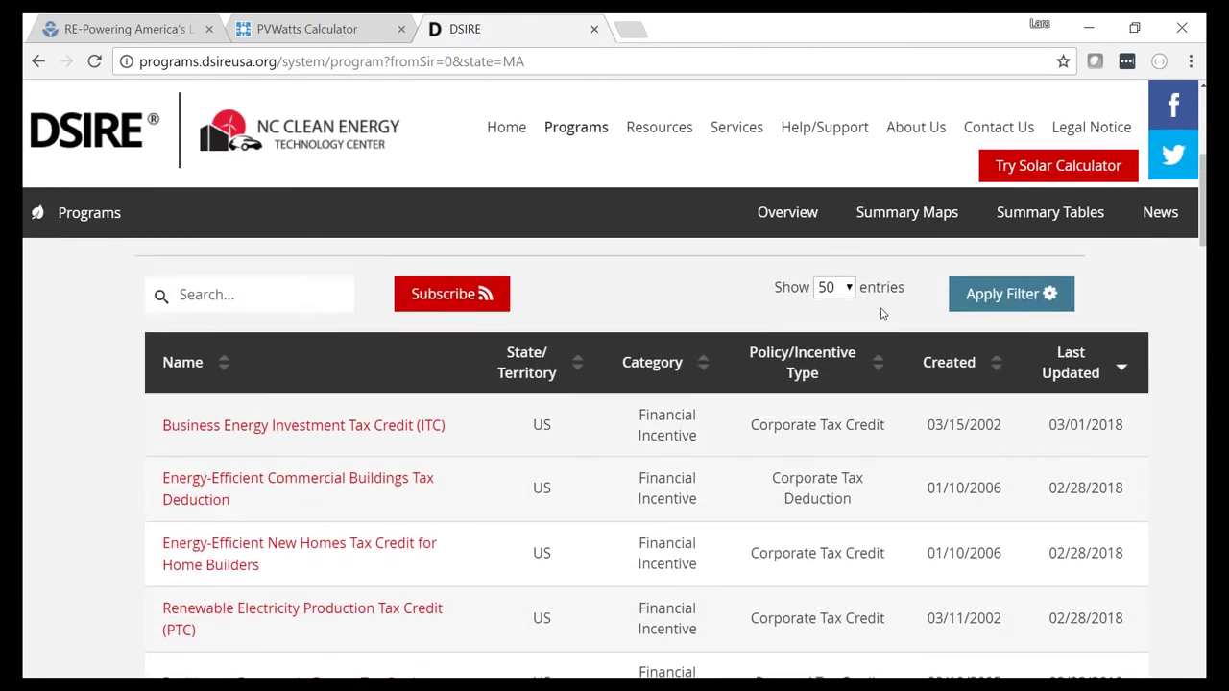
pyautogui.scroll(-2, 882, 314)
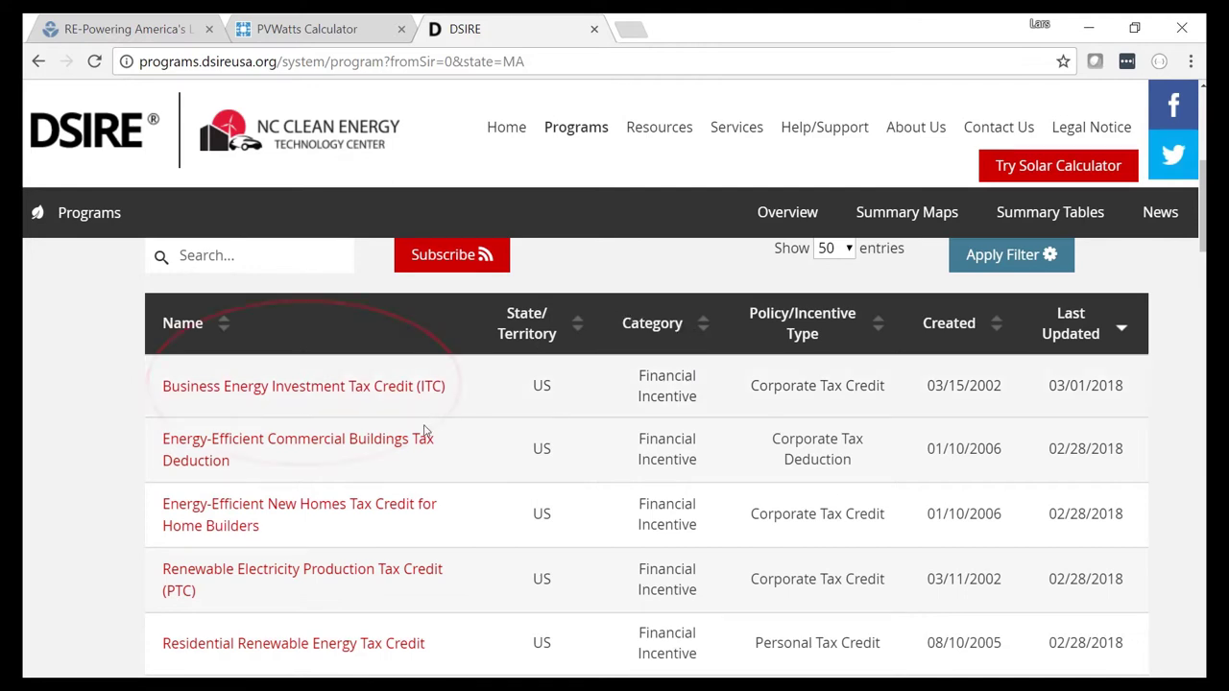
pyautogui.click(346, 387)
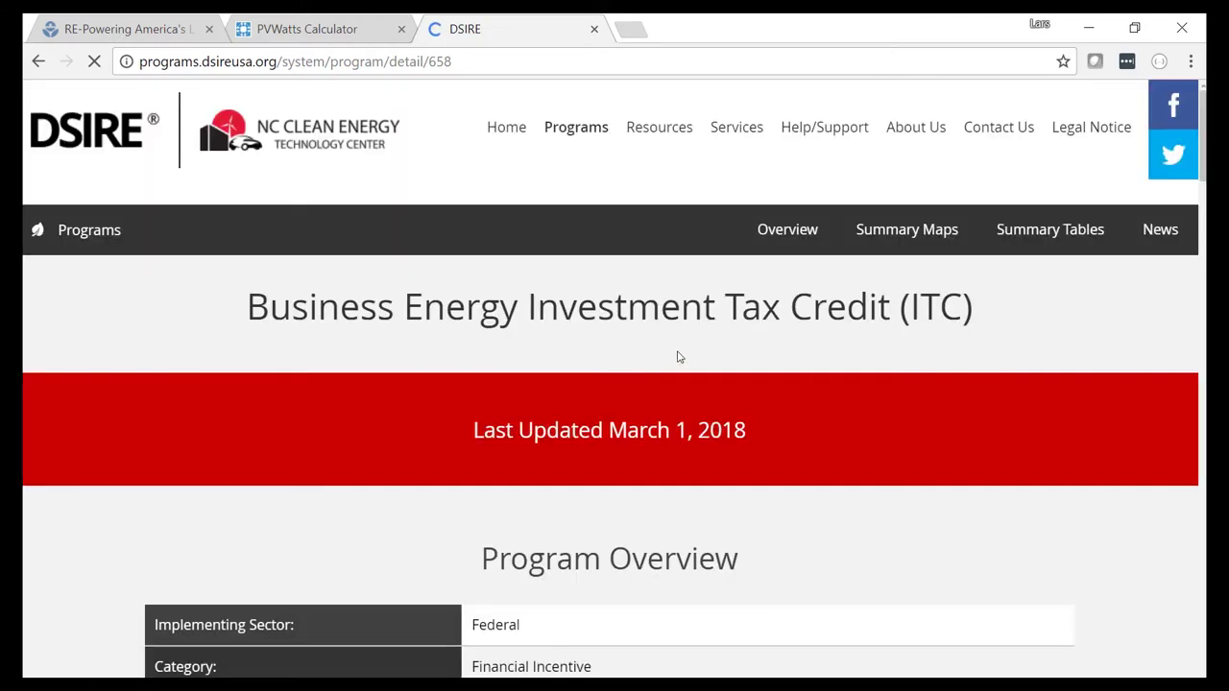
# - Check the ITC incentive amount for solar and enter 0.3 as Investment Tax Credit in the Excel workbook
pyautogui.scroll(-3, 711, 354)
pyautogui.scroll(-1, 711, 354)
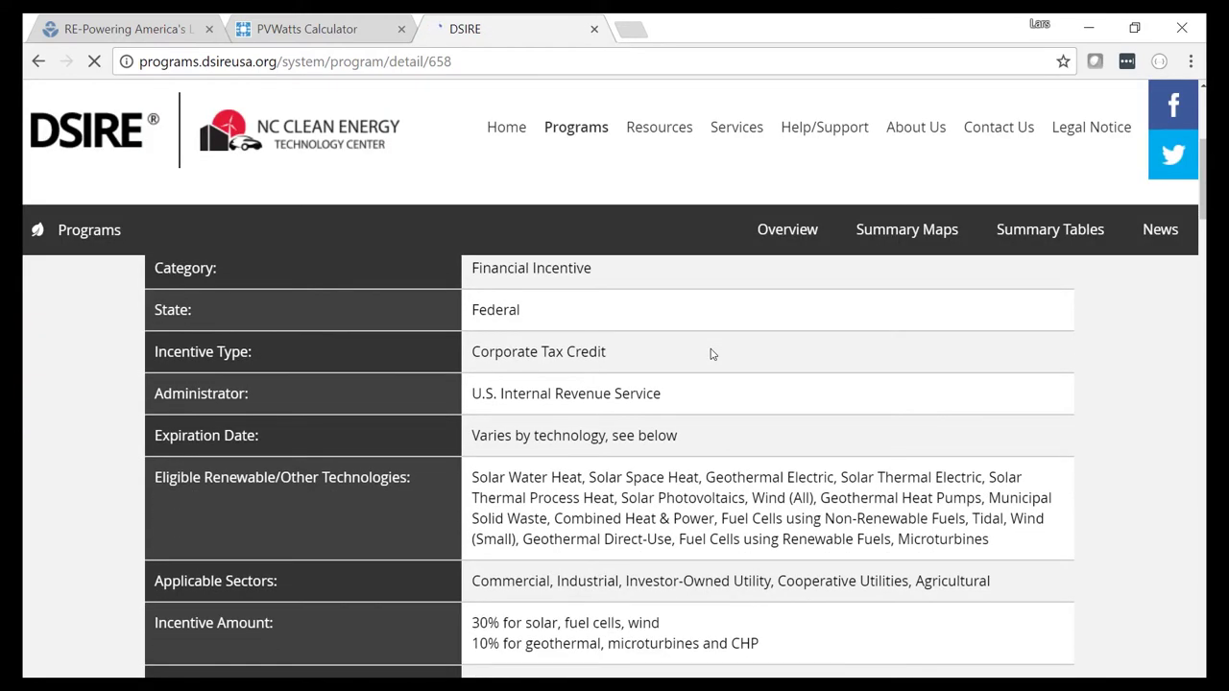
pyautogui.scroll(-2, 711, 354)
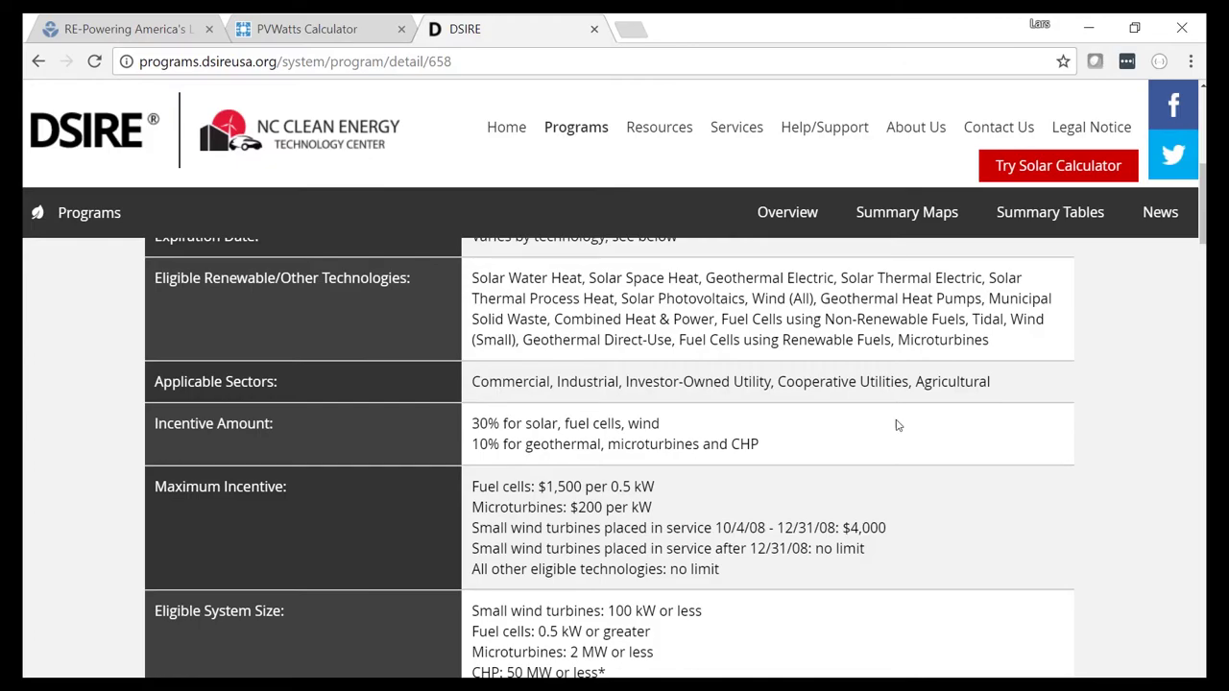
pyautogui.hotkey('alt', 'Tab')
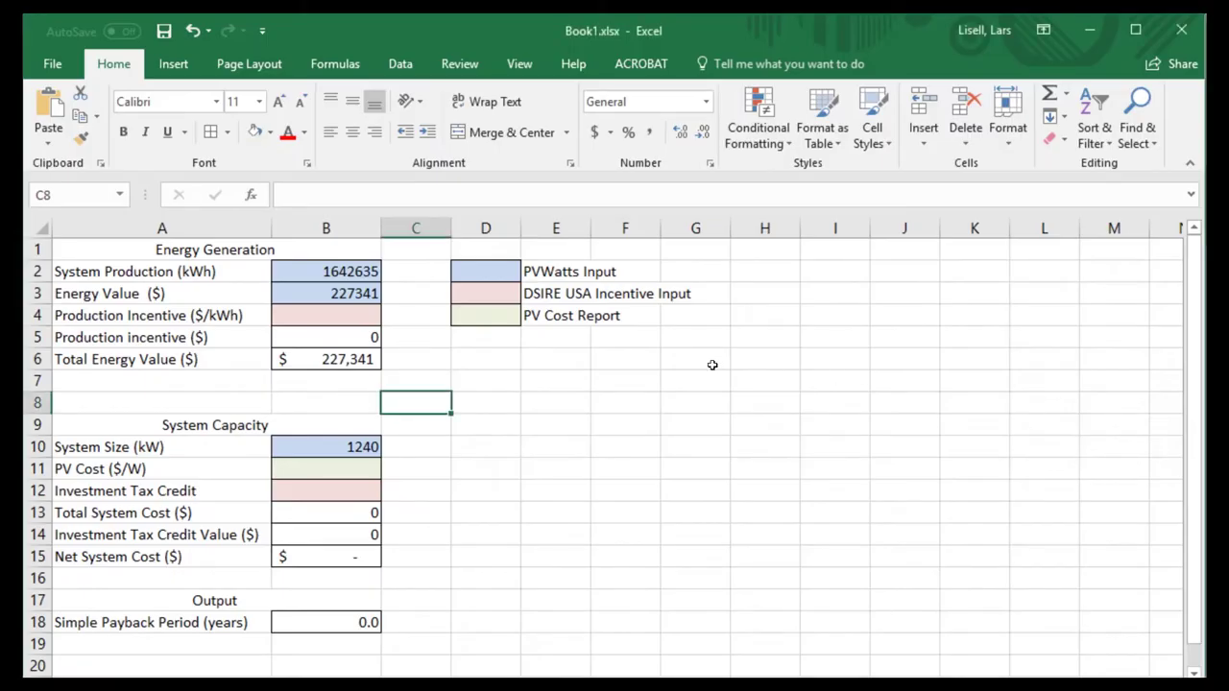
pyautogui.click(73, 490)
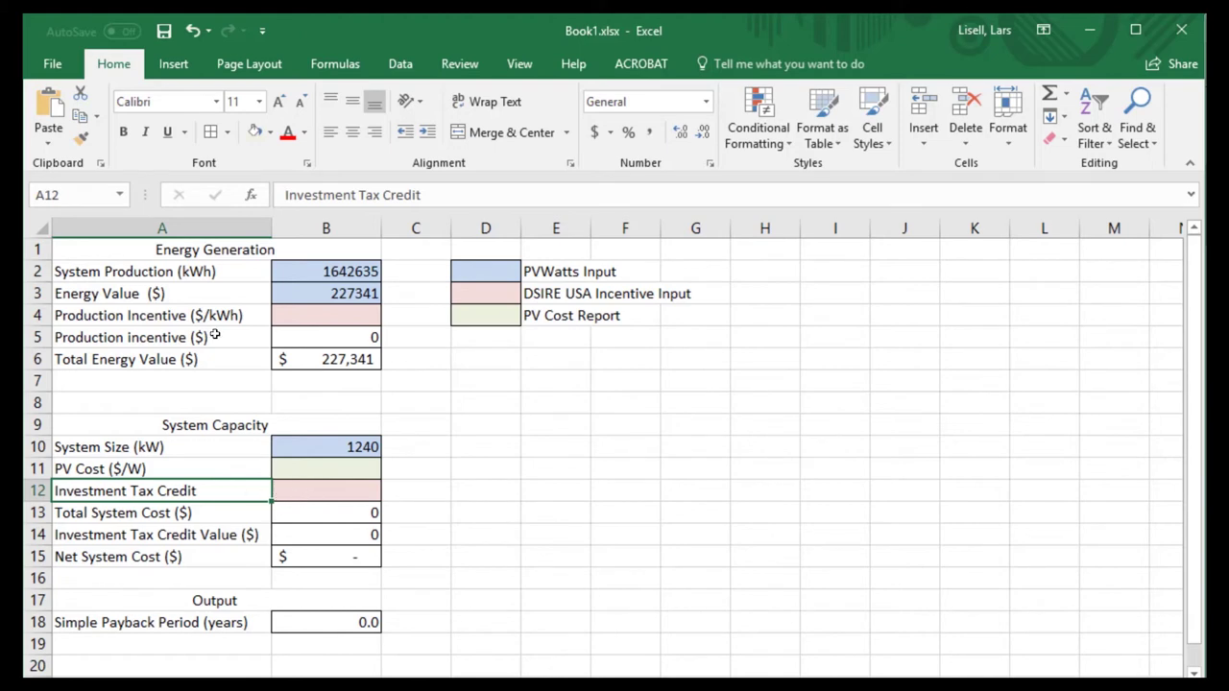
pyautogui.click(311, 491)
pyautogui.write('0.3')
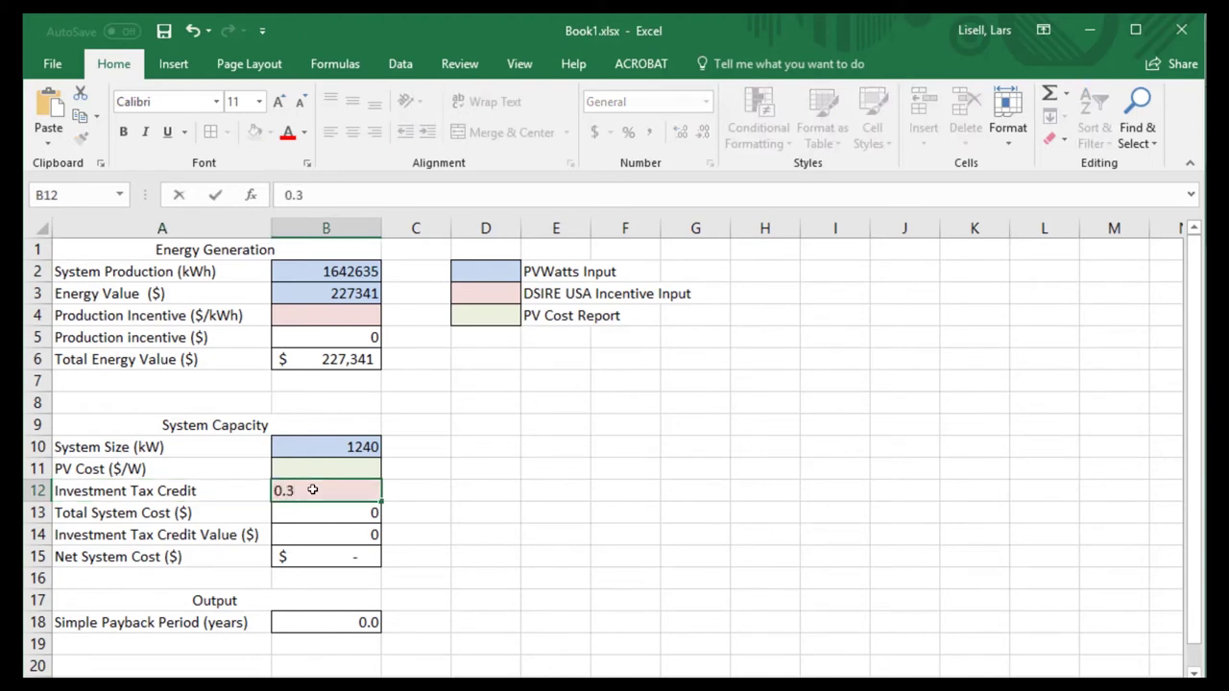
pyautogui.press('Return')
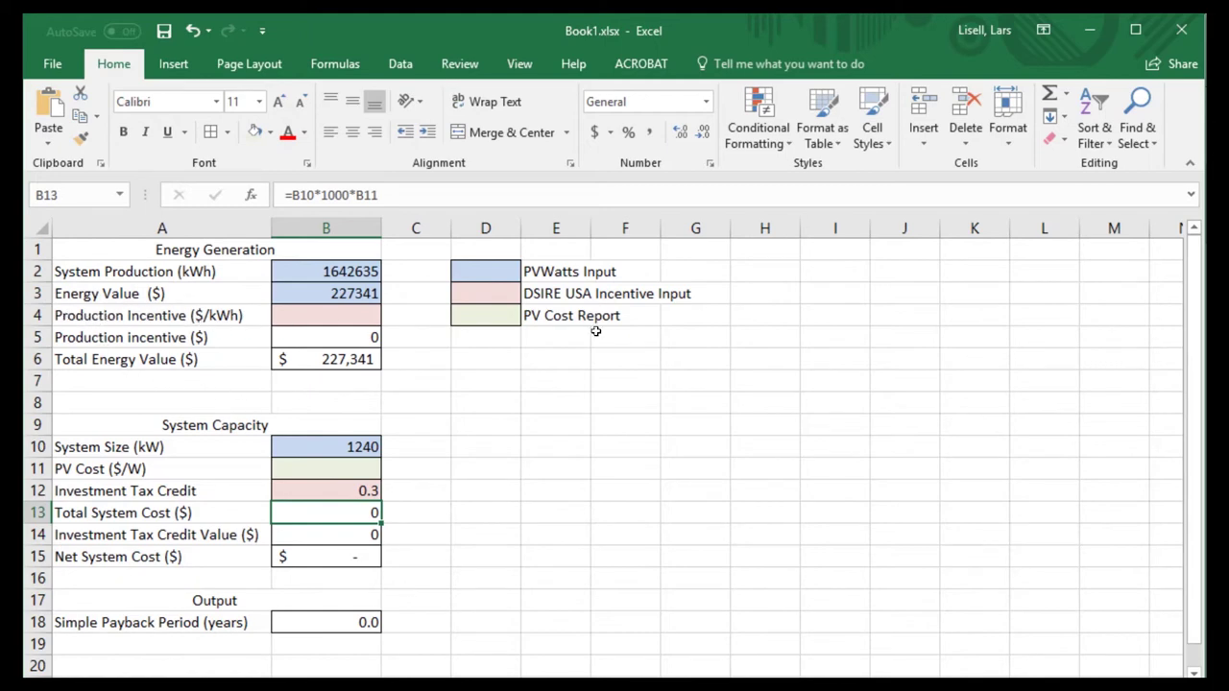
# - Return to the Massachusetts program list on DSIRE in the browser and search it for "solar"
pyautogui.moveTo(1218, 326)
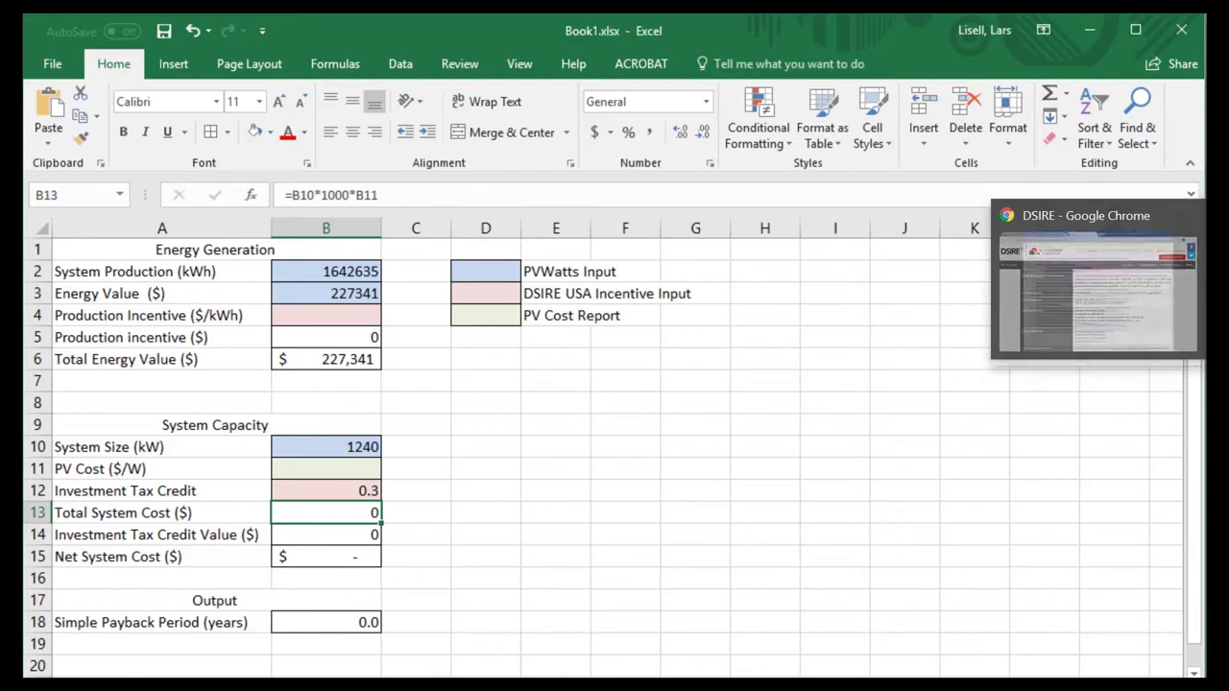
pyautogui.click(1218, 259)
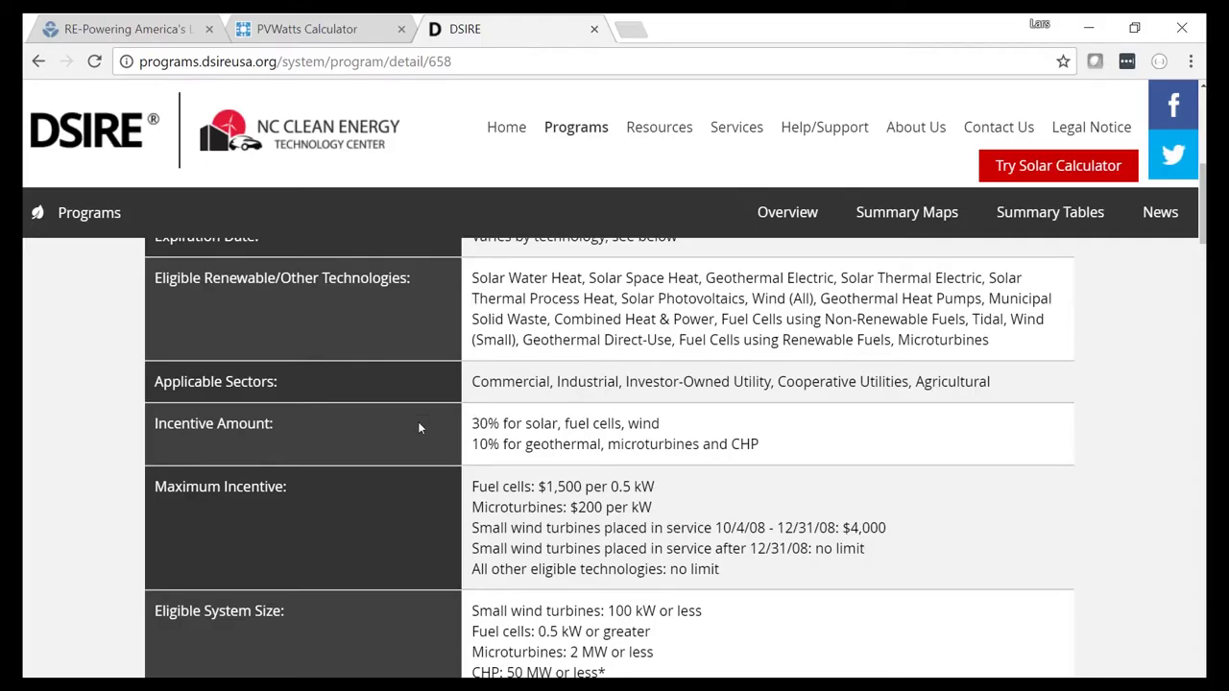
pyautogui.scroll(10, 422, 422)
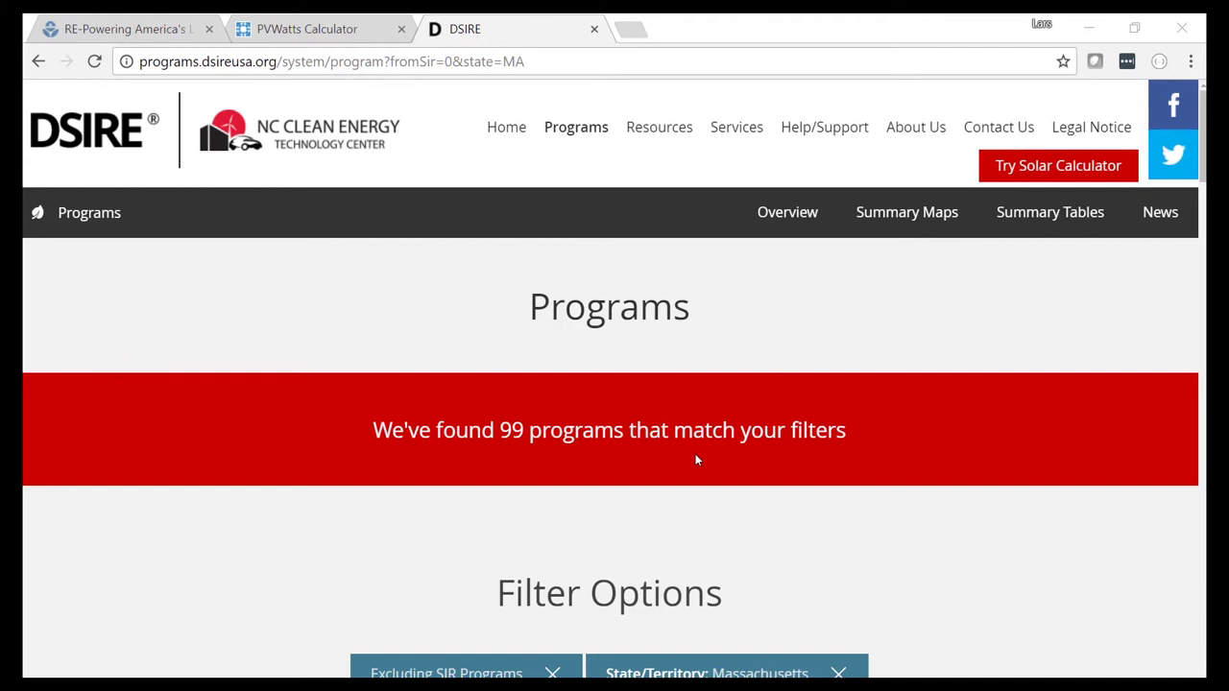
pyautogui.scroll(-3, 477, 494)
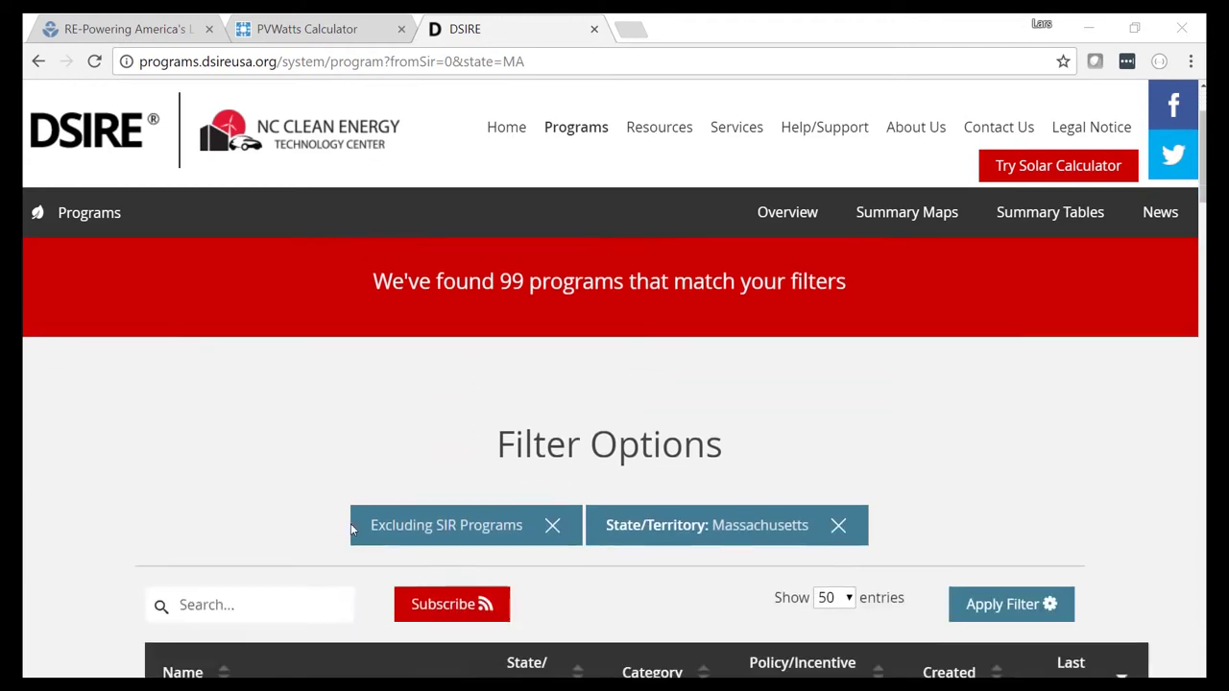
pyautogui.click(261, 454)
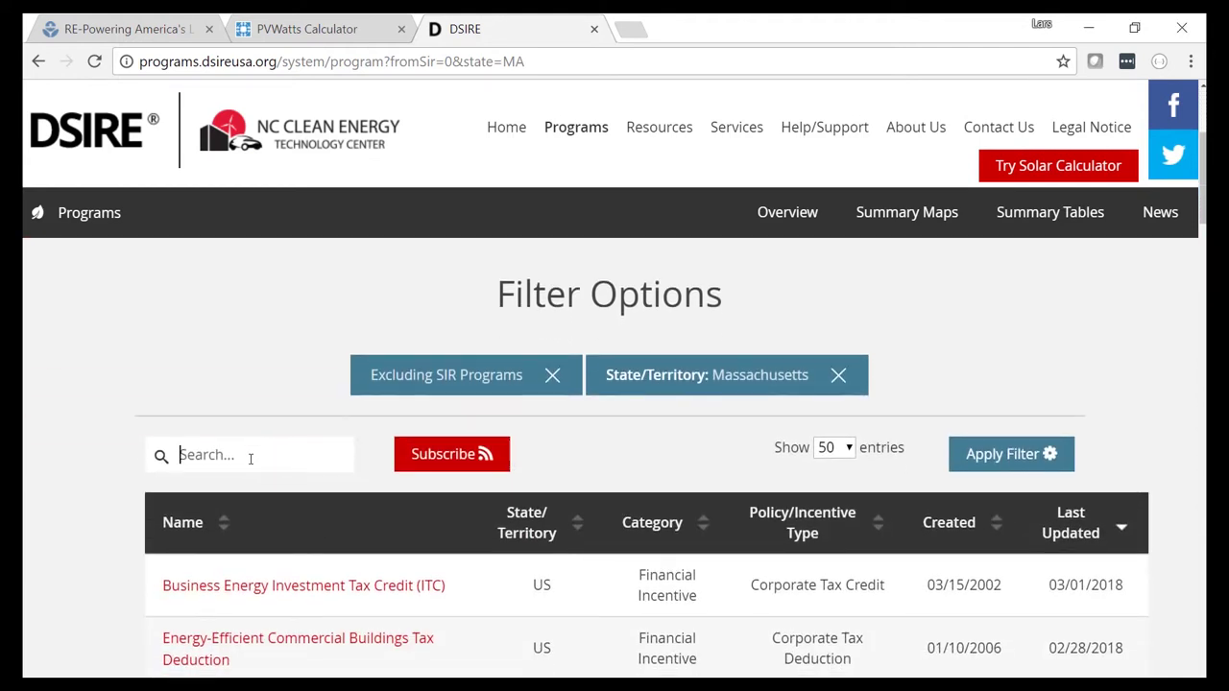
pyautogui.write('solar')
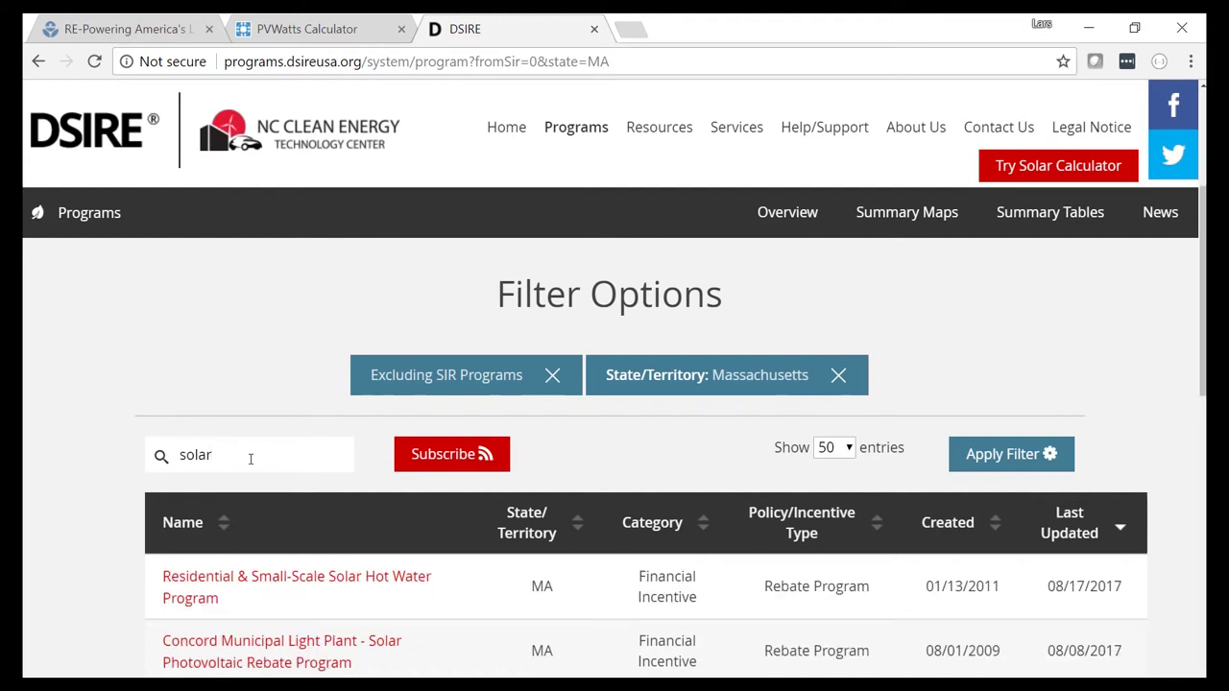
# - Browse the solar programs and open Solar Renewable Energy Certificates (SREC-II)
pyautogui.scroll(-1, 711, 480)
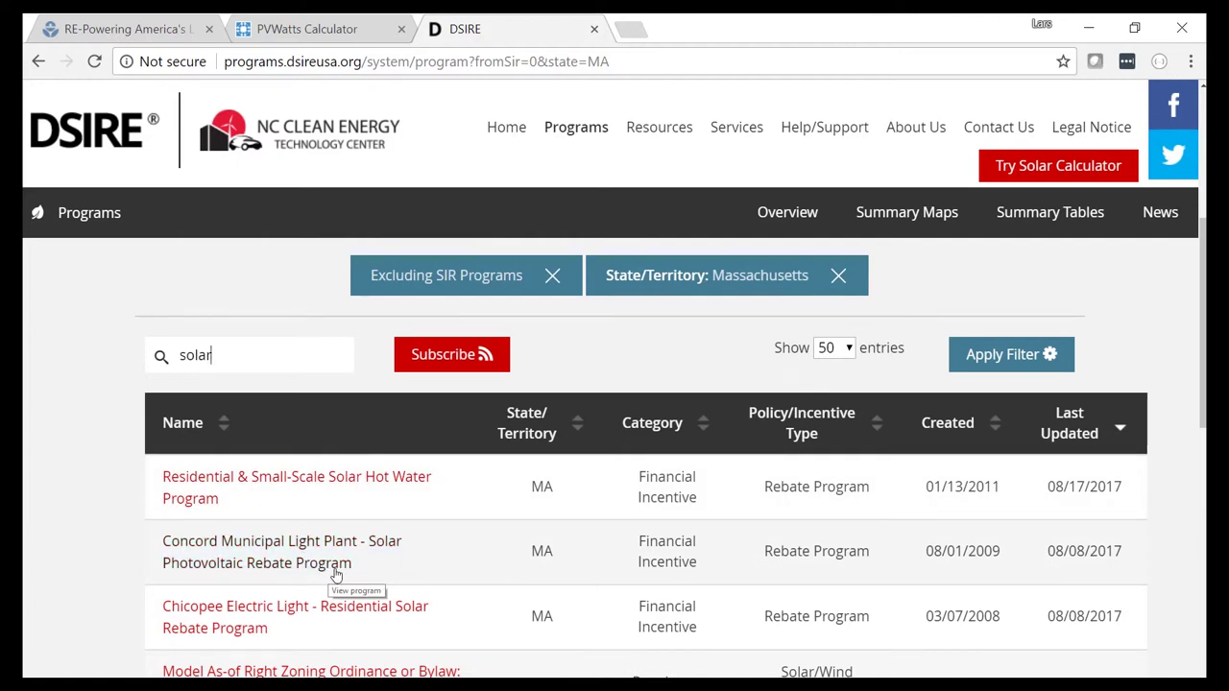
pyautogui.scroll(-4, 346, 573)
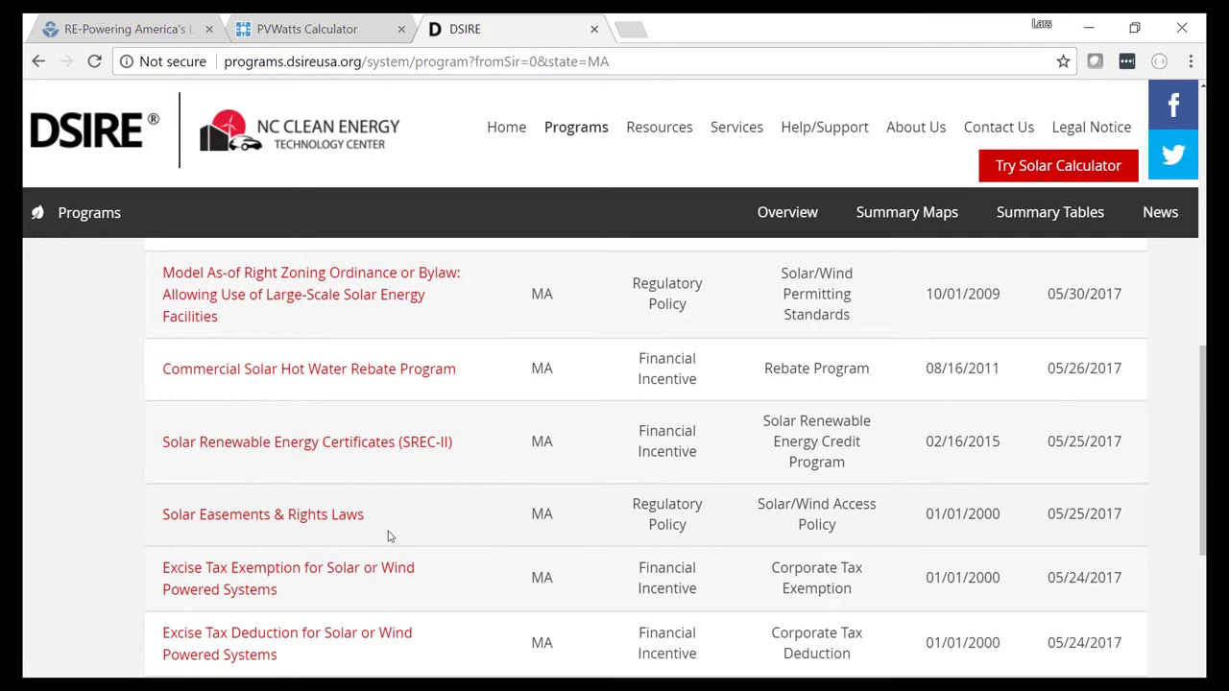
pyautogui.scroll(-3, 295, 632)
pyautogui.scroll(3, 295, 631)
pyautogui.scroll(1, 301, 629)
pyautogui.click(294, 544)
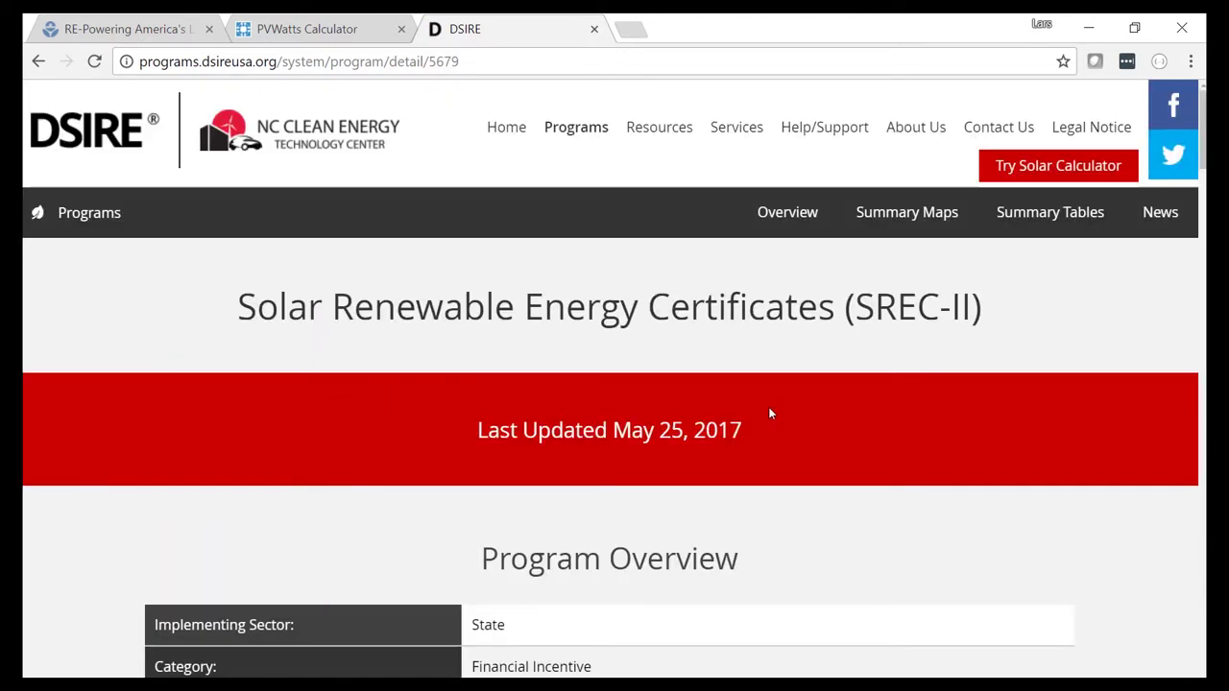
# - Review the SREC-II incentive amount, maximum incentive, eligible size and duration, and open the program's official web site
pyautogui.scroll(-5, 607, 470)
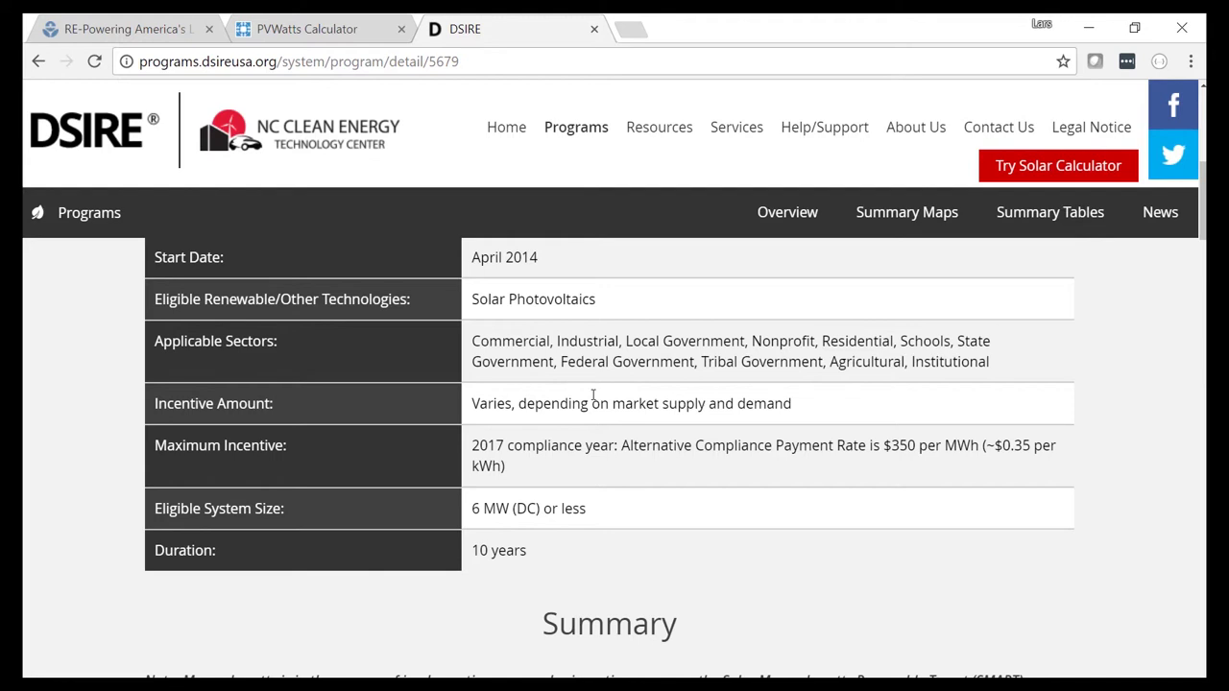
pyautogui.scroll(2, 593, 394)
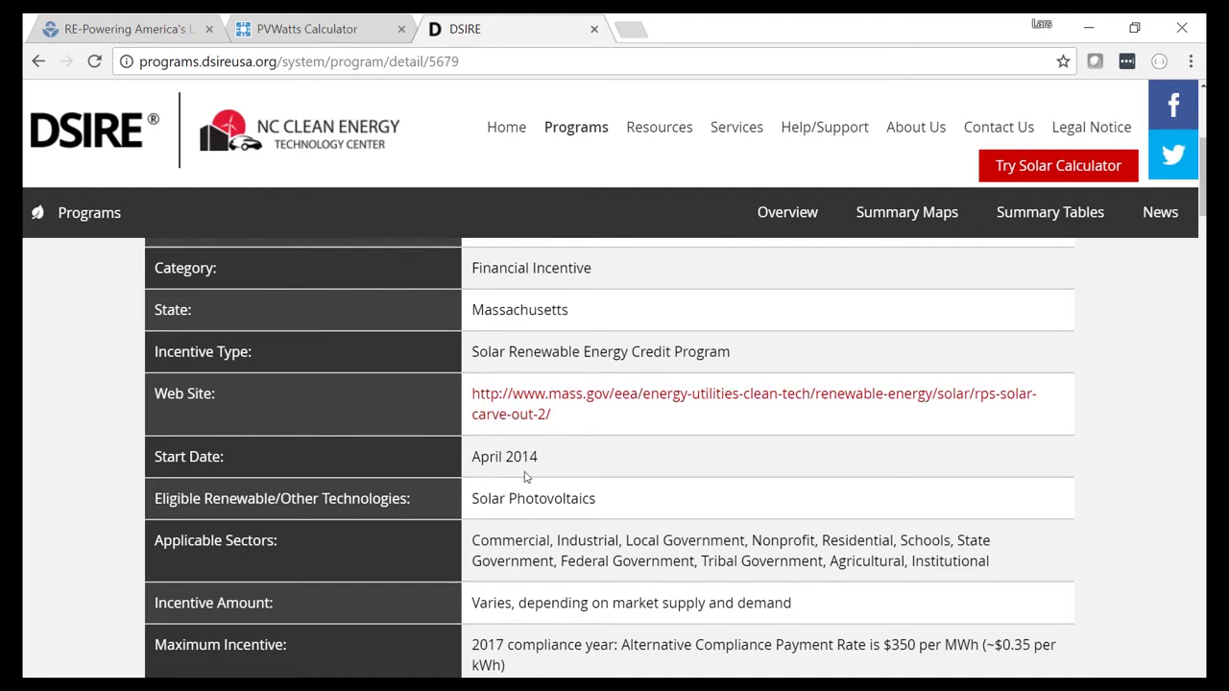
pyautogui.scroll(-2, 500, 547)
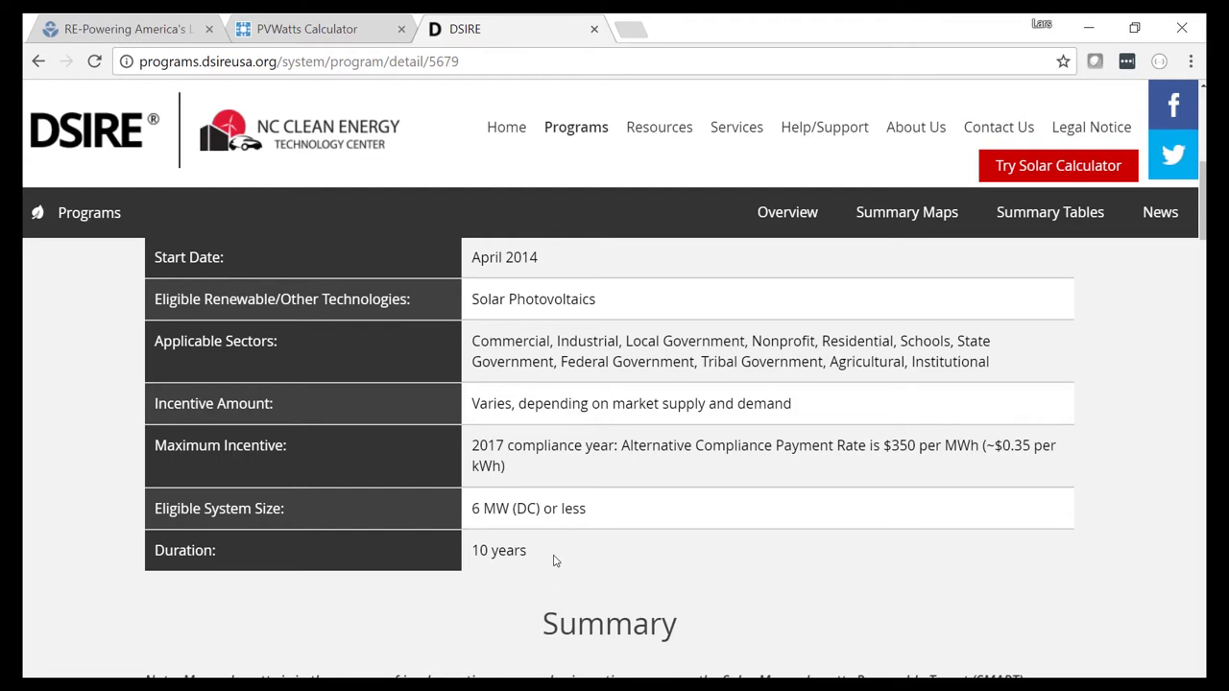
pyautogui.scroll(3, 562, 509)
pyautogui.click(558, 504)
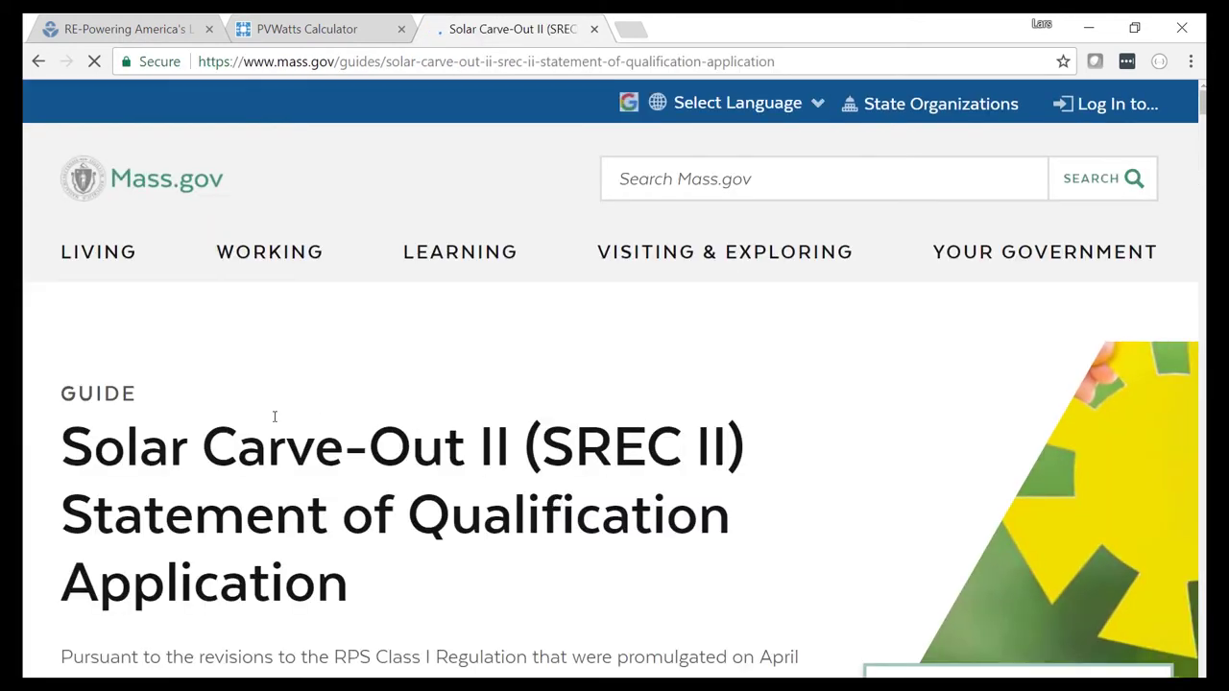
pyautogui.scroll(-1, 240, 425)
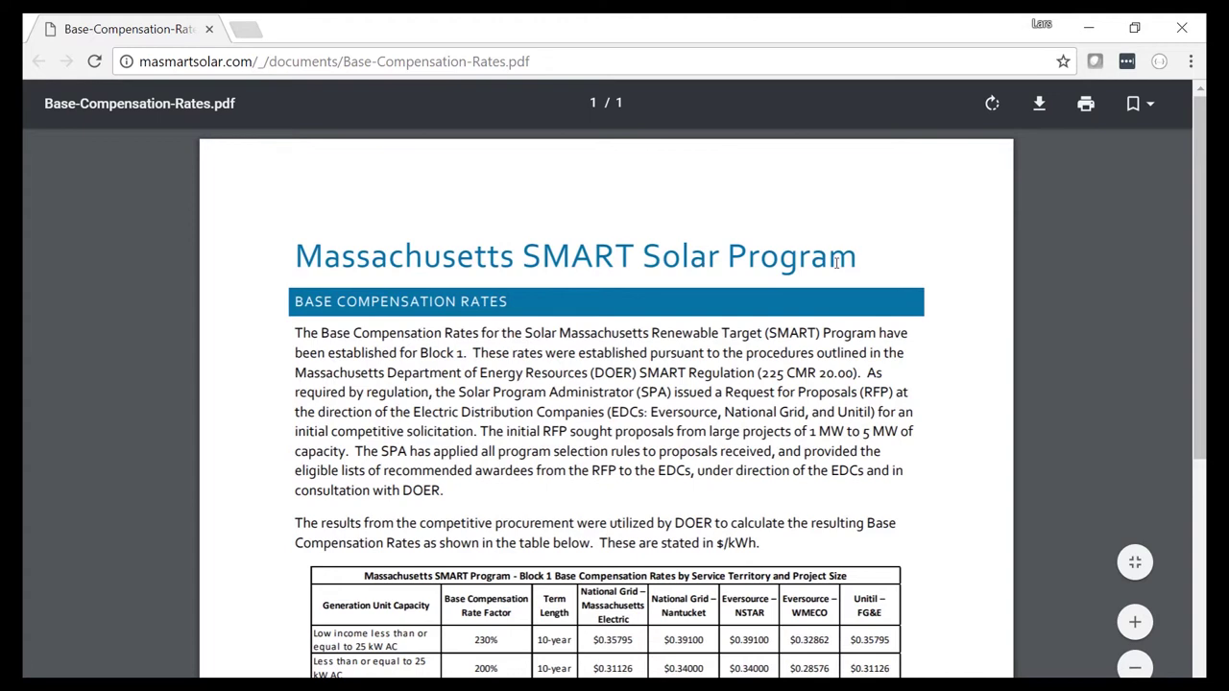
# - Check the SMART base compensation rates table, switch to the Excel workbook and enter 0.155 as the Production Incentive ($/kWh)
pyautogui.scroll(-2, 956, 341)
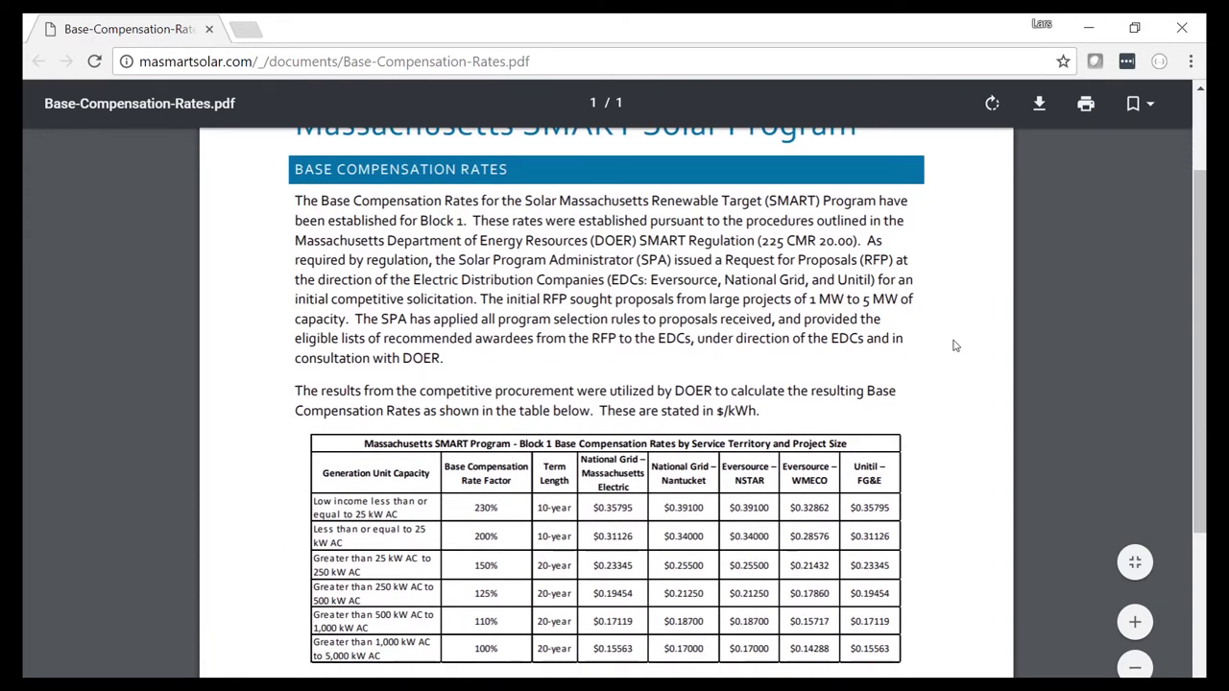
pyautogui.scroll(-1, 955, 344)
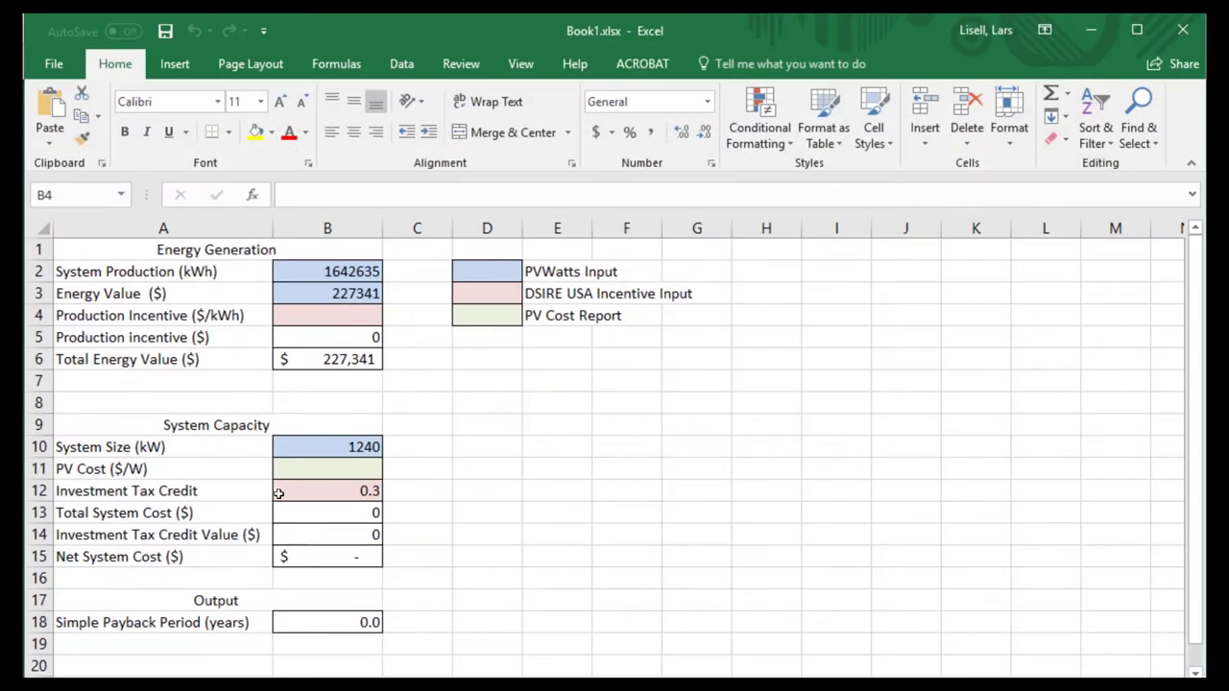
pyautogui.click(316, 313)
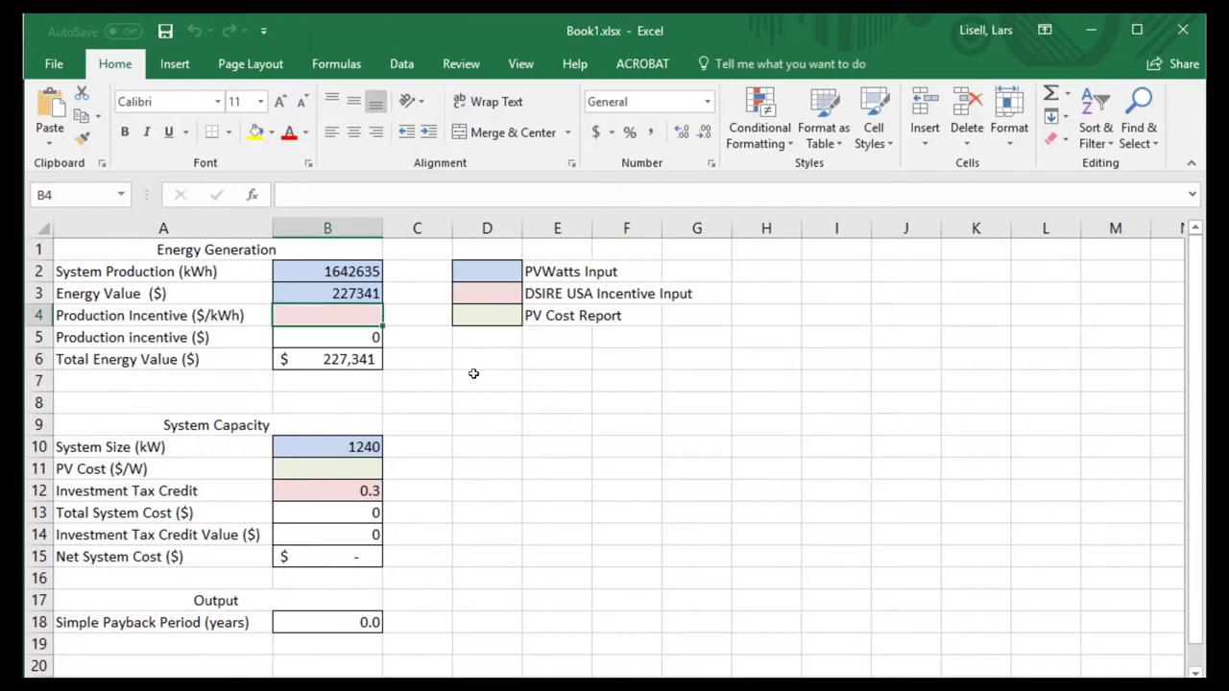
pyautogui.write('0.155')
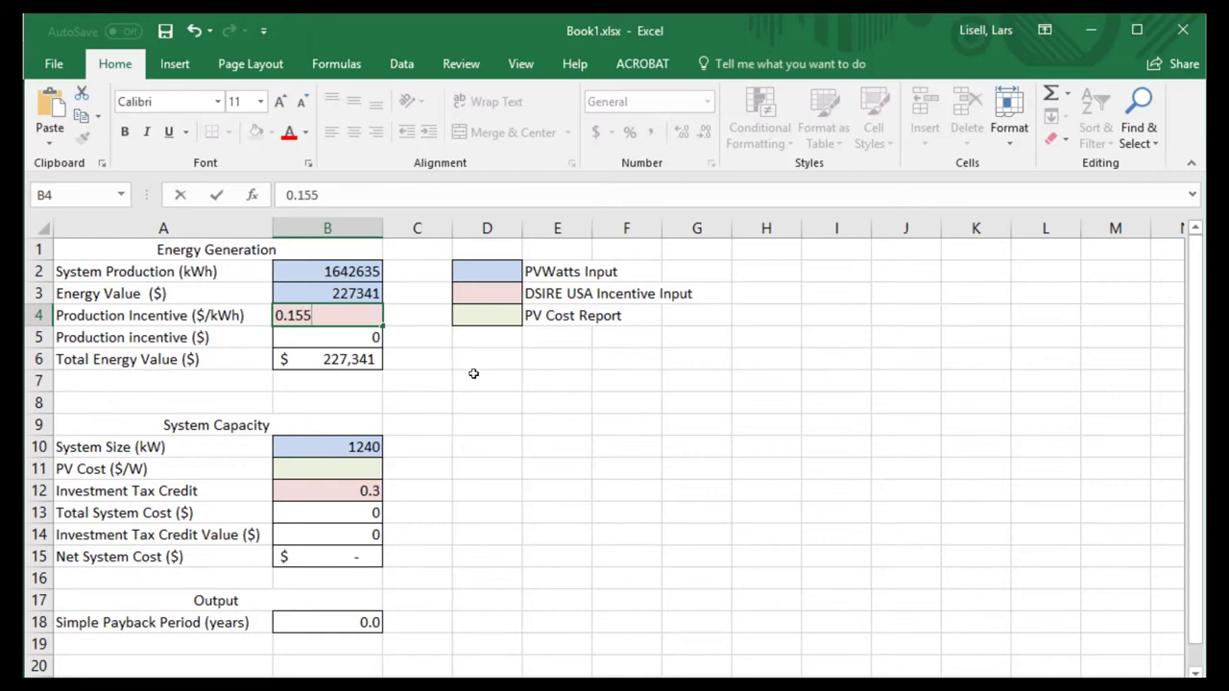
pyautogui.press('Return')
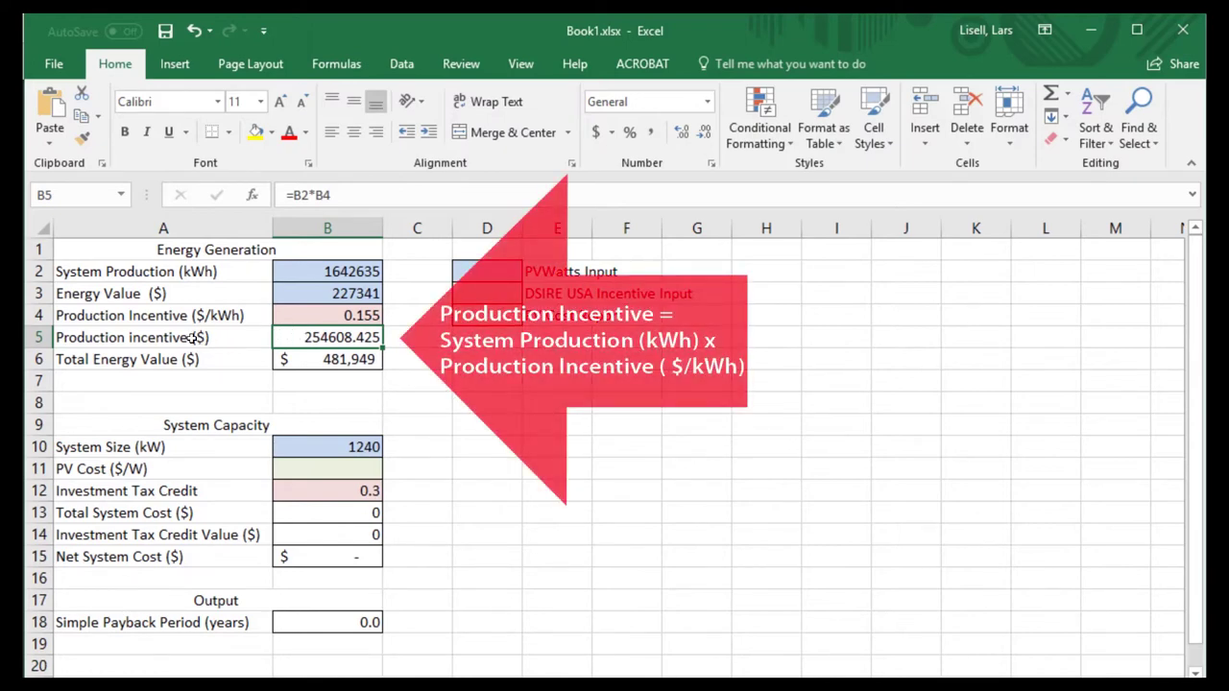
# - Format the calculated Production incentive ($) in B5 as dollar accounting with thousands separators and no decimal places
pyautogui.click(650, 132)
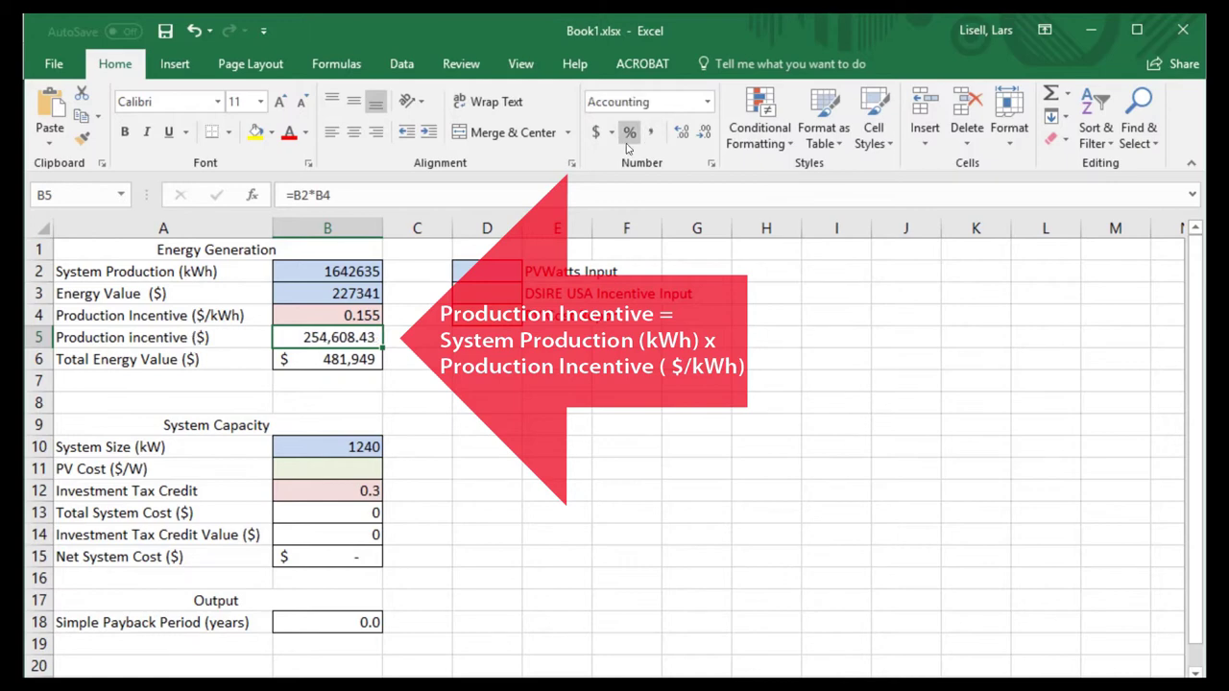
pyautogui.click(596, 131)
pyautogui.click(704, 132)
pyautogui.click(704, 132)
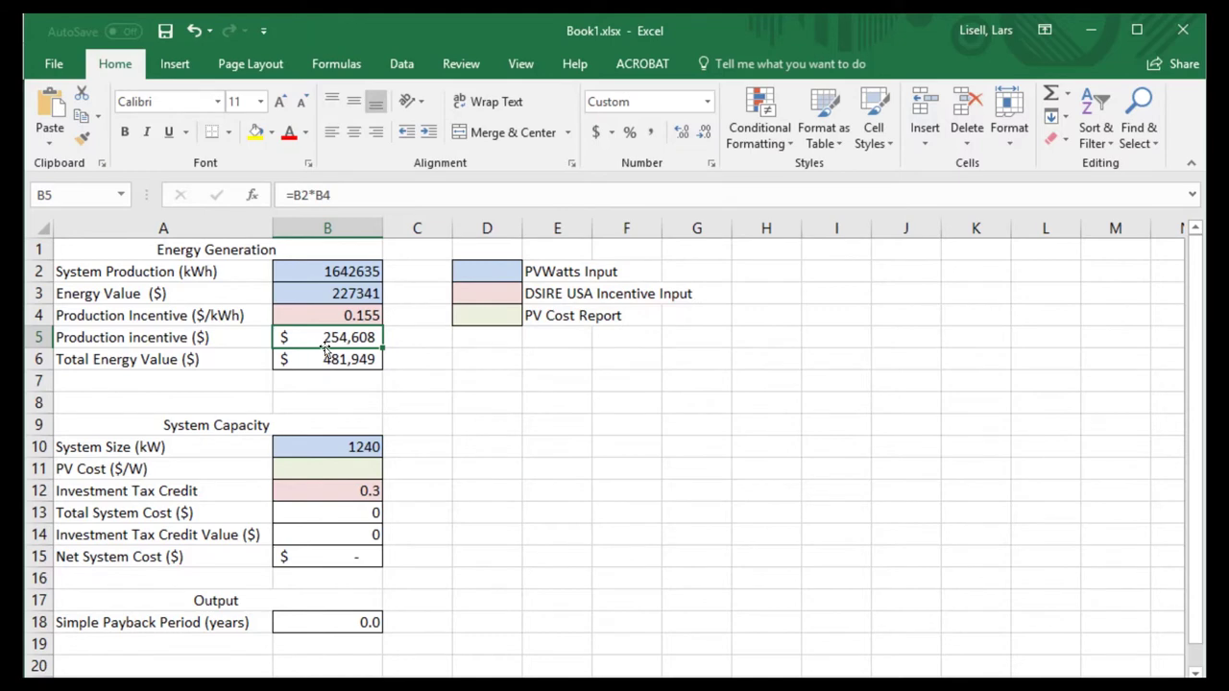
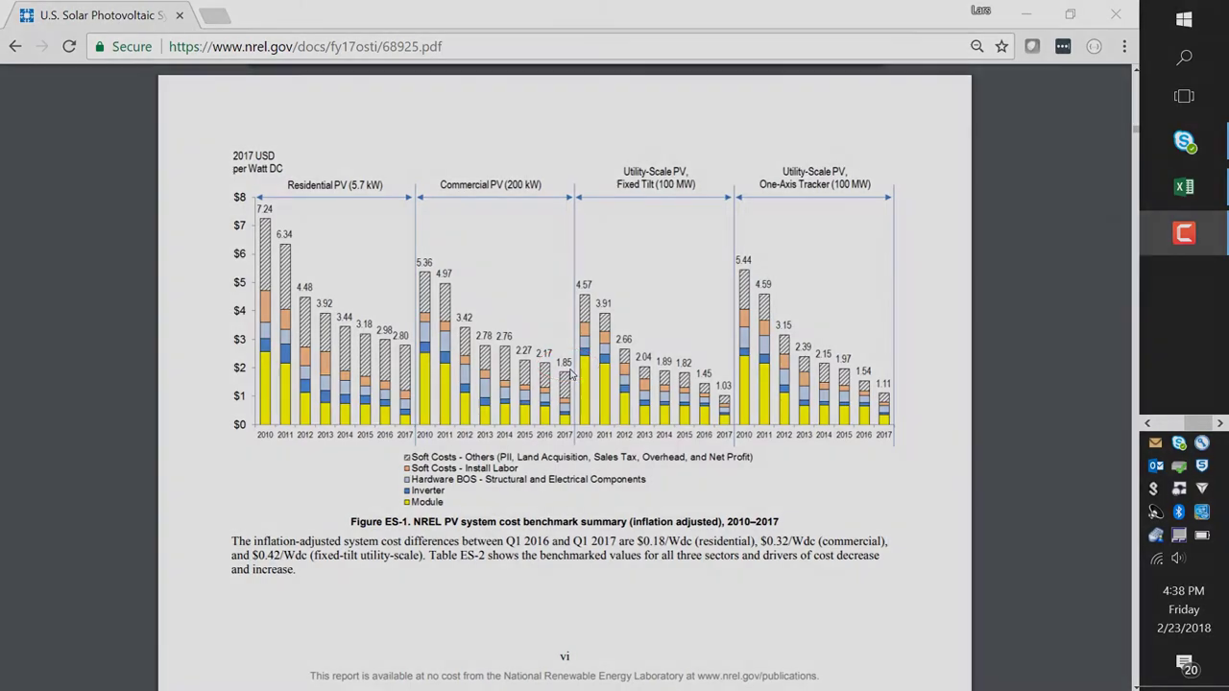
# - Enter 1.85 as the PV Cost ($/W) in the Excel workbook and select the Simple Payback Period result
pyautogui.write('1.')
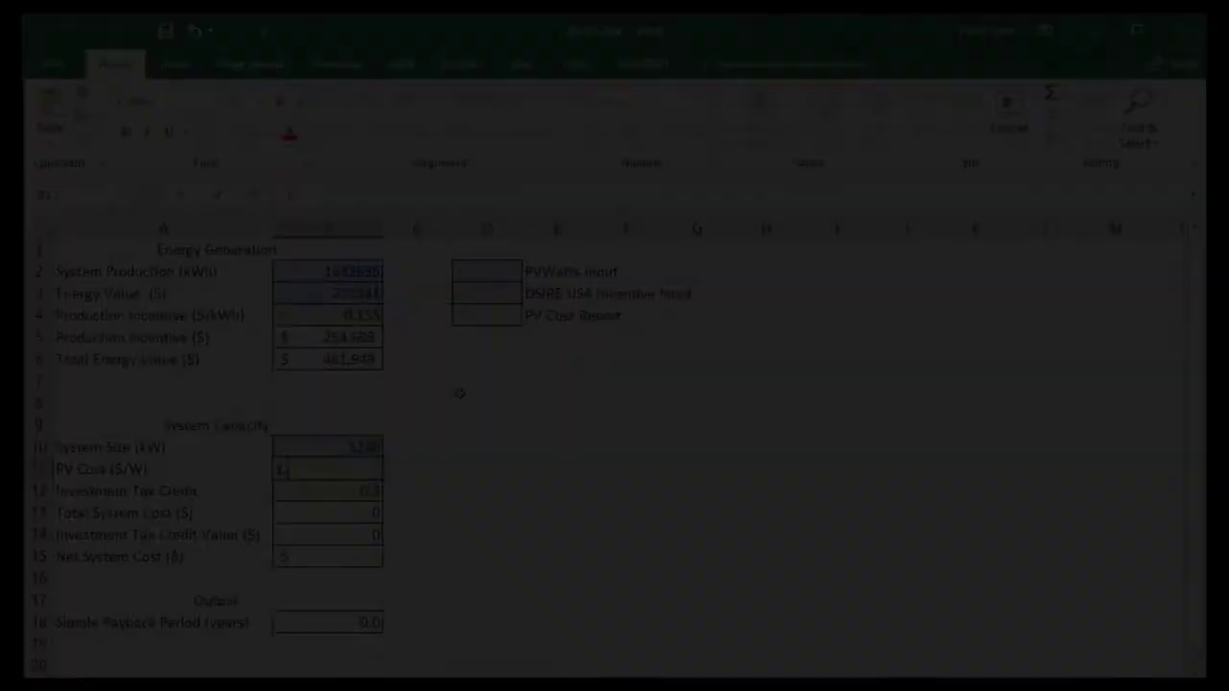
pyautogui.write('85')
pyautogui.press('Return')
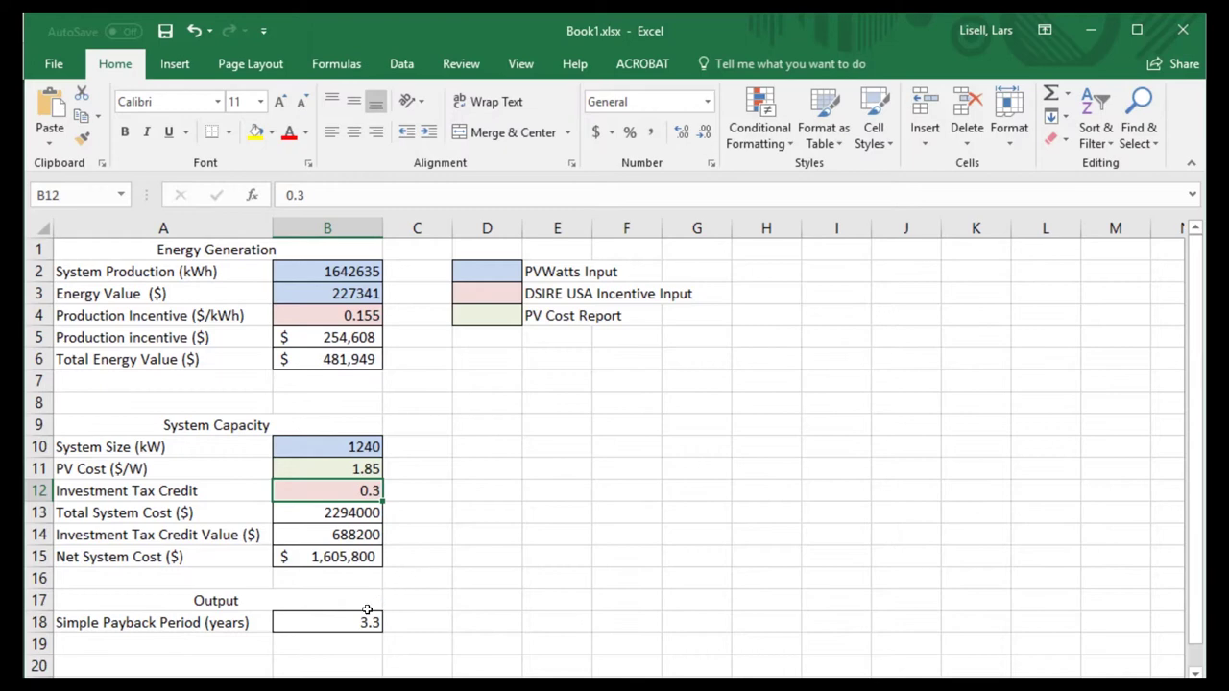
pyautogui.click(339, 620)
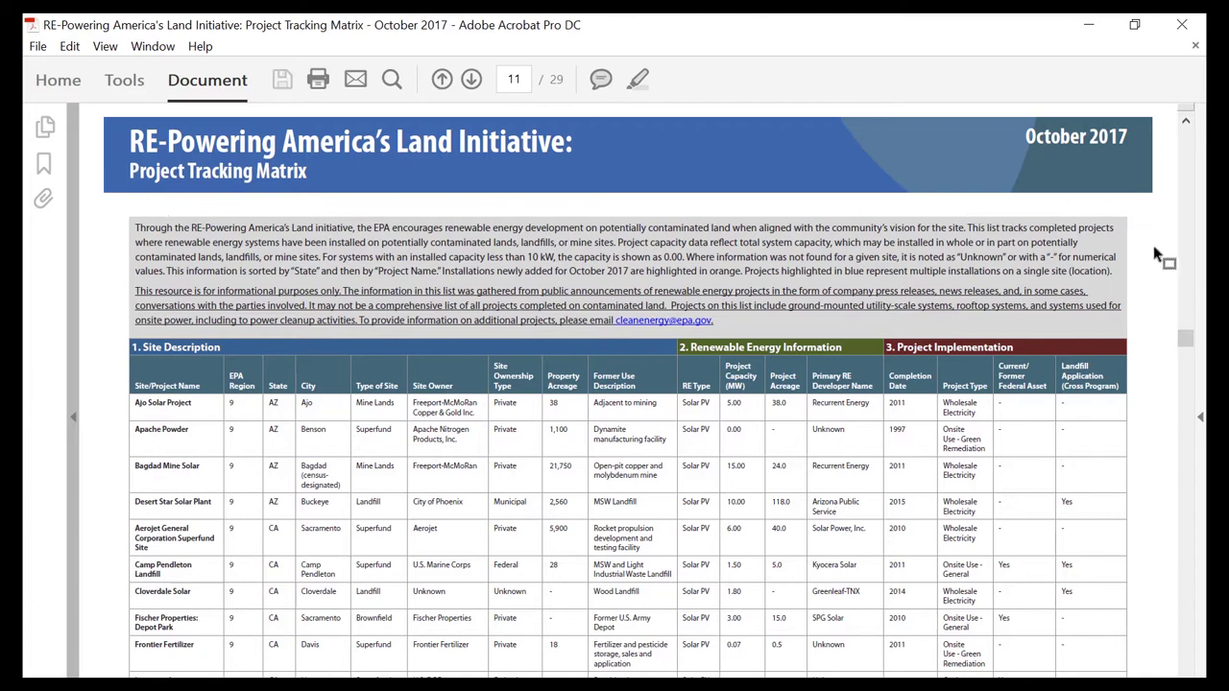
# - Examine the page 10 charts of annual landfill solar growth in the RE-Powering Project Tracking Matrix PDF in Adobe Acrobat, returning to the project table
pyautogui.scroll(1, 1156, 259)
pyautogui.scroll(10, 1156, 259)
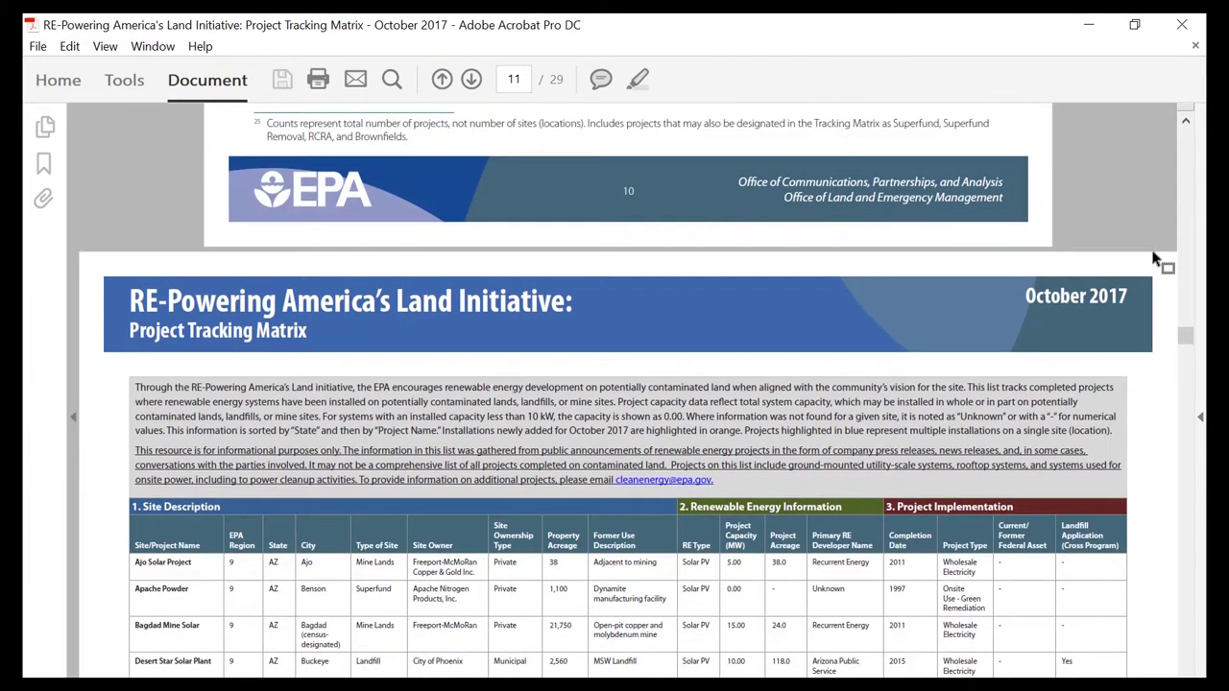
pyautogui.scroll(10, 1156, 271)
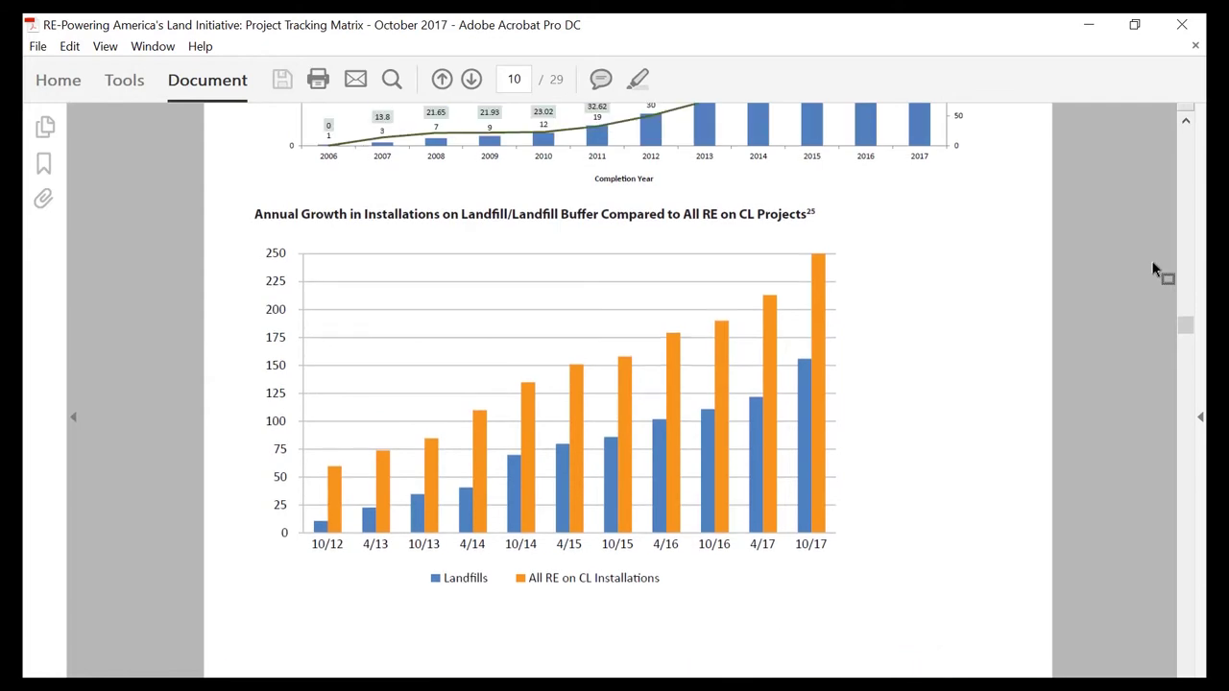
pyautogui.scroll(5, 1157, 271)
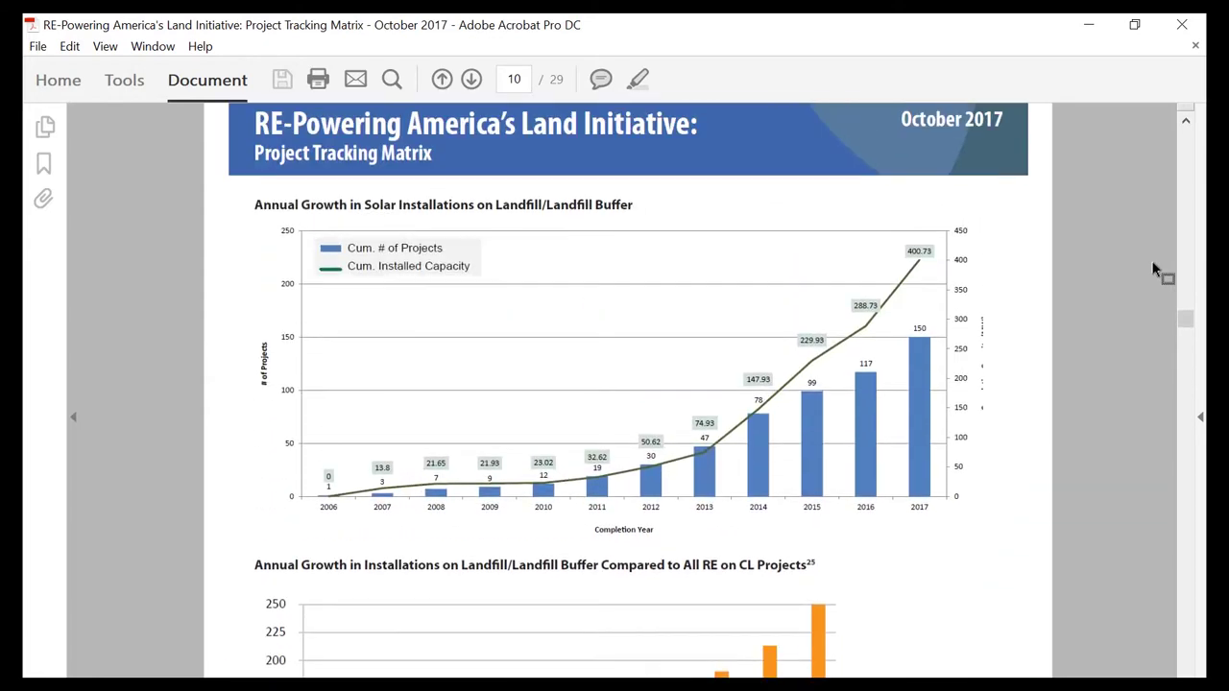
pyautogui.scroll(-20, 1156, 271)
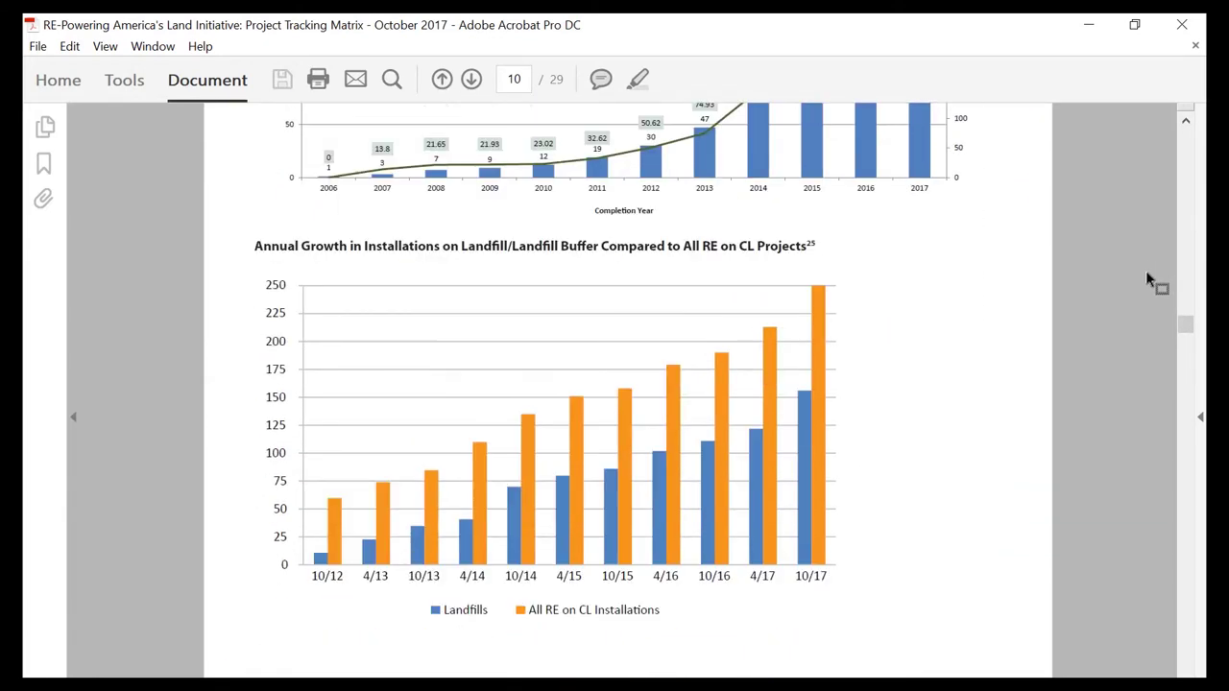
pyautogui.scroll(-8, 1149, 278)
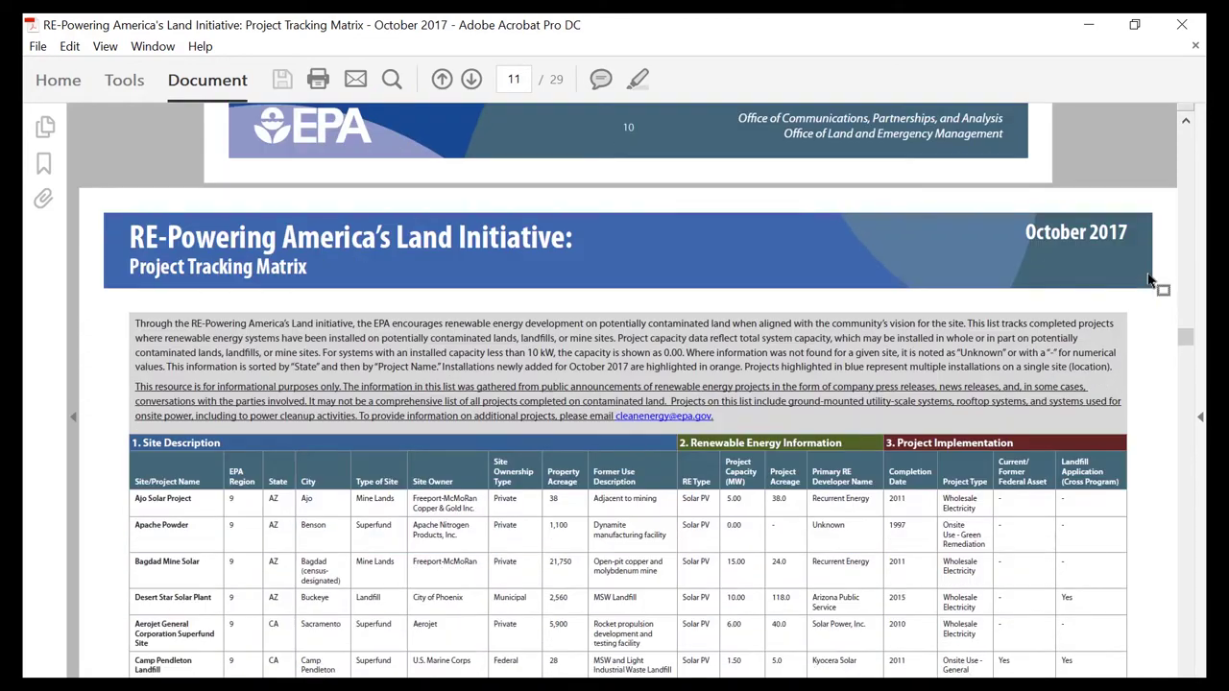